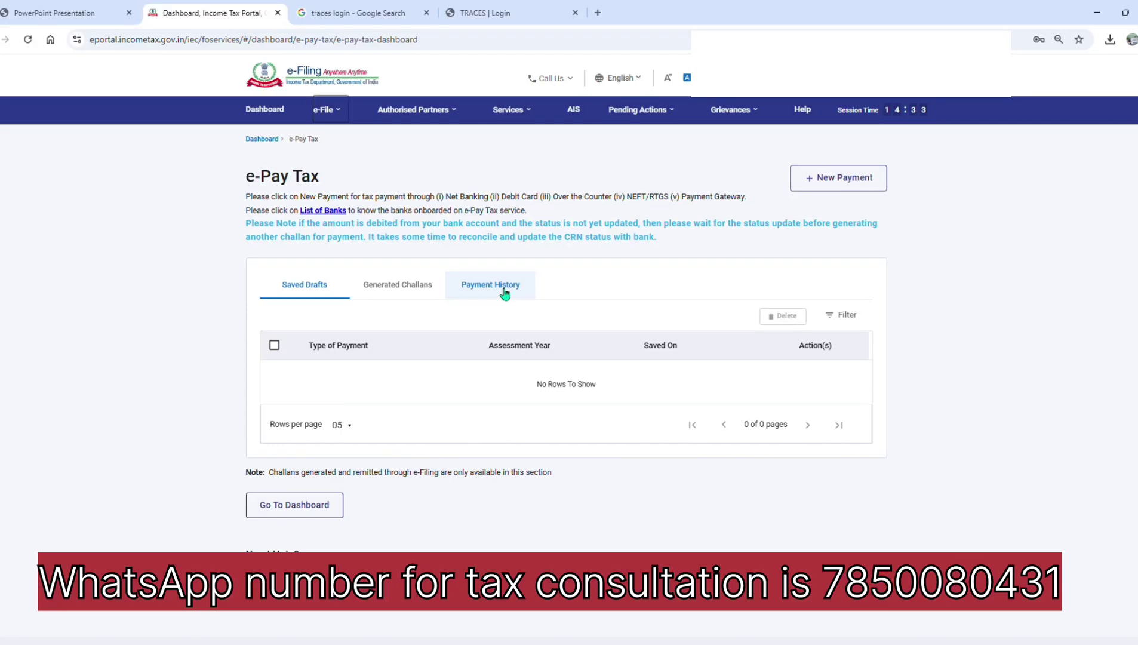
Start a new e-Pay Tax payment of the type 26 QB (TDS on Sale of Property).
{"action": "left_click", "coordinate": [835, 184]}
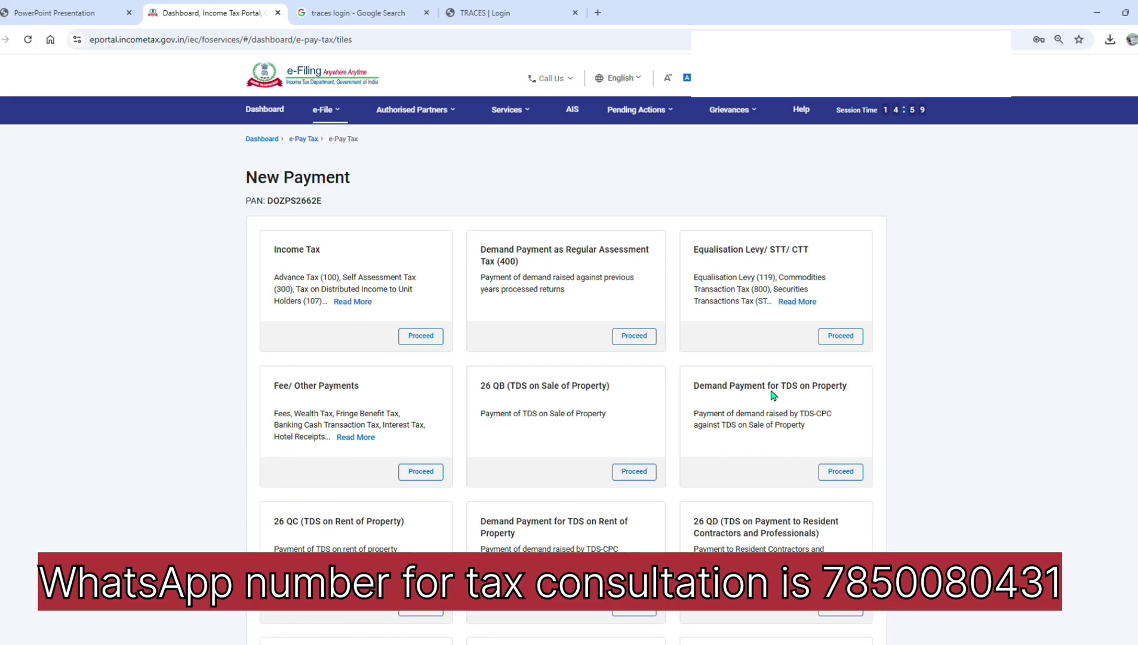
{"action": "scroll", "coordinate": [773, 372], "scroll_direction": "down", "scroll_amount": 2}
{"action": "left_click_drag", "start_coordinate": [485, 294], "coordinate": [603, 292]}
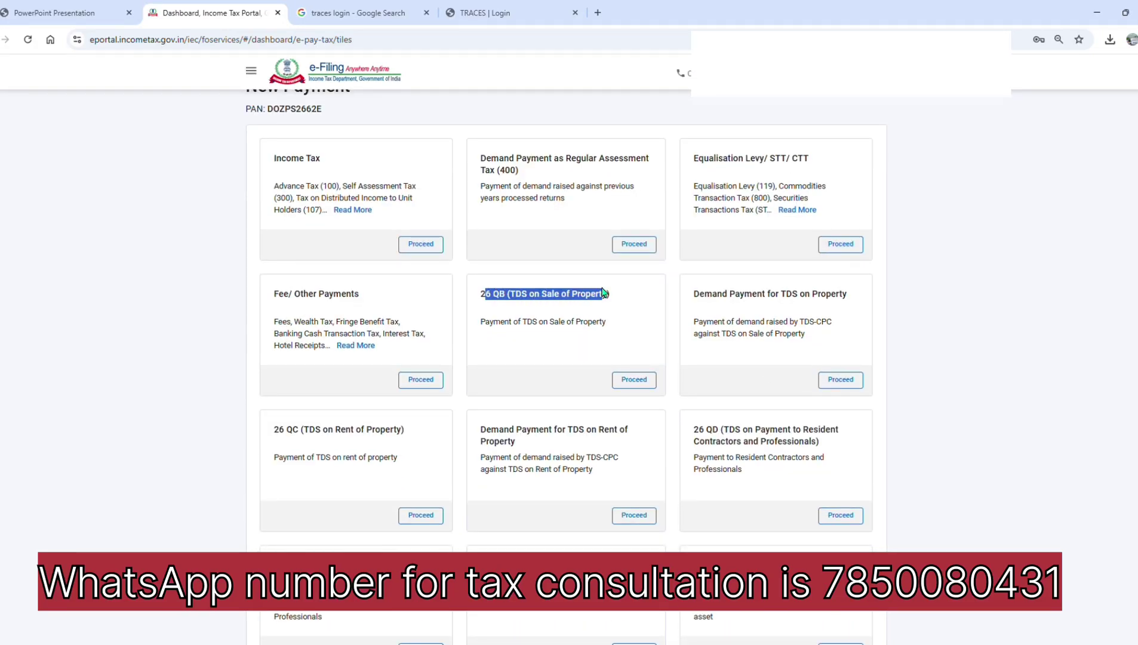
{"action": "left_click", "coordinate": [638, 382]}
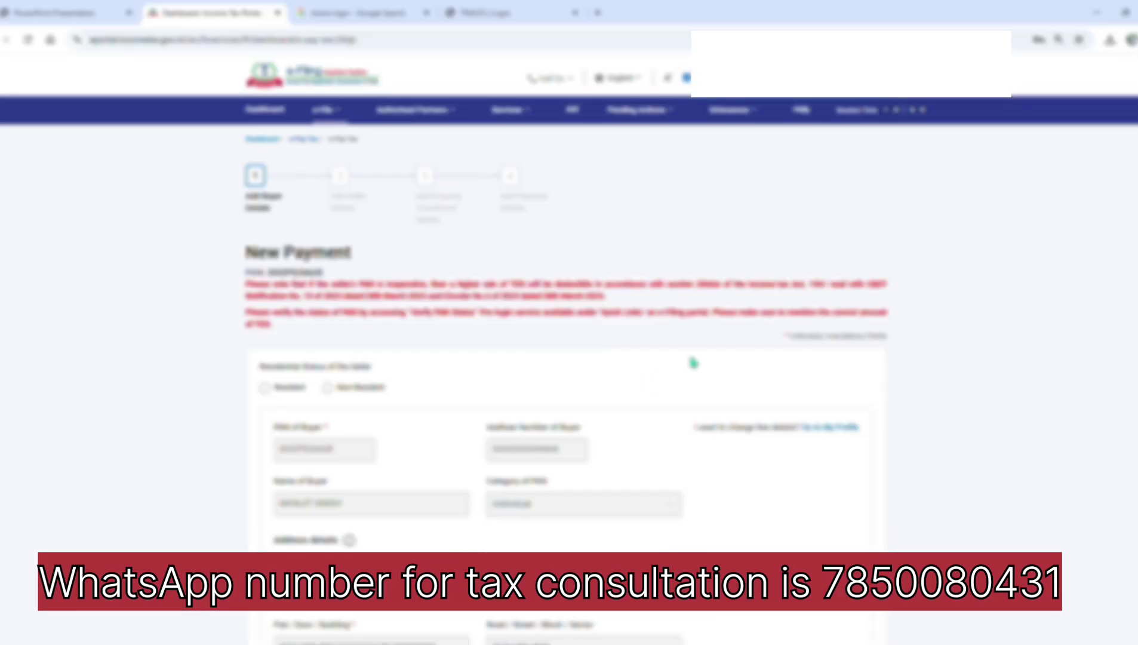
Set the seller's residential status to Resident in the buyer details.
{"action": "scroll", "coordinate": [687, 358], "scroll_direction": "down", "scroll_amount": 3}
{"action": "left_click_drag", "start_coordinate": [259, 214], "coordinate": [373, 213]}
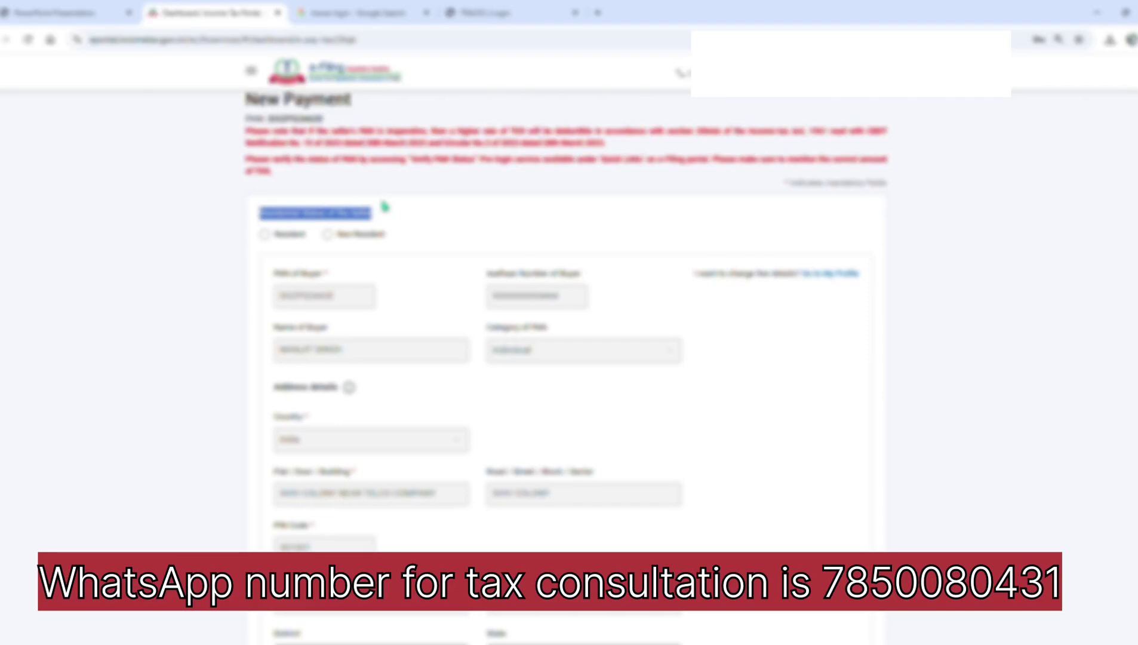
{"action": "left_click", "coordinate": [386, 208]}
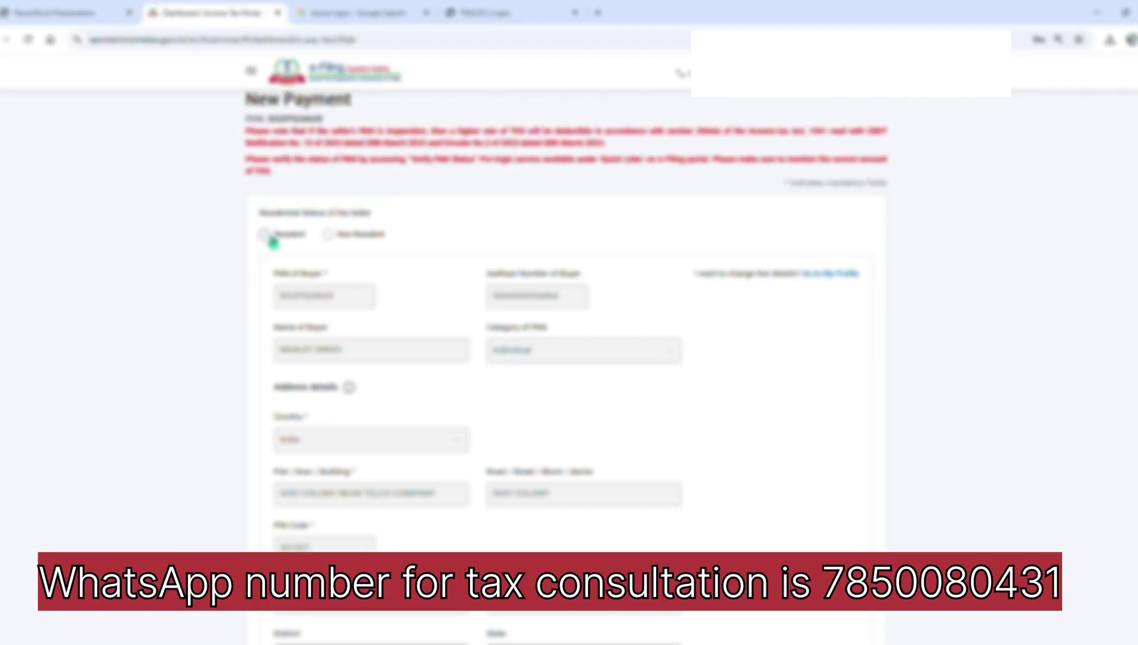
{"action": "left_click", "coordinate": [265, 234]}
Answer No to whether there is more than one buyer and continue to the seller details.
{"action": "scroll", "coordinate": [495, 245], "scroll_direction": "down", "scroll_amount": 2}
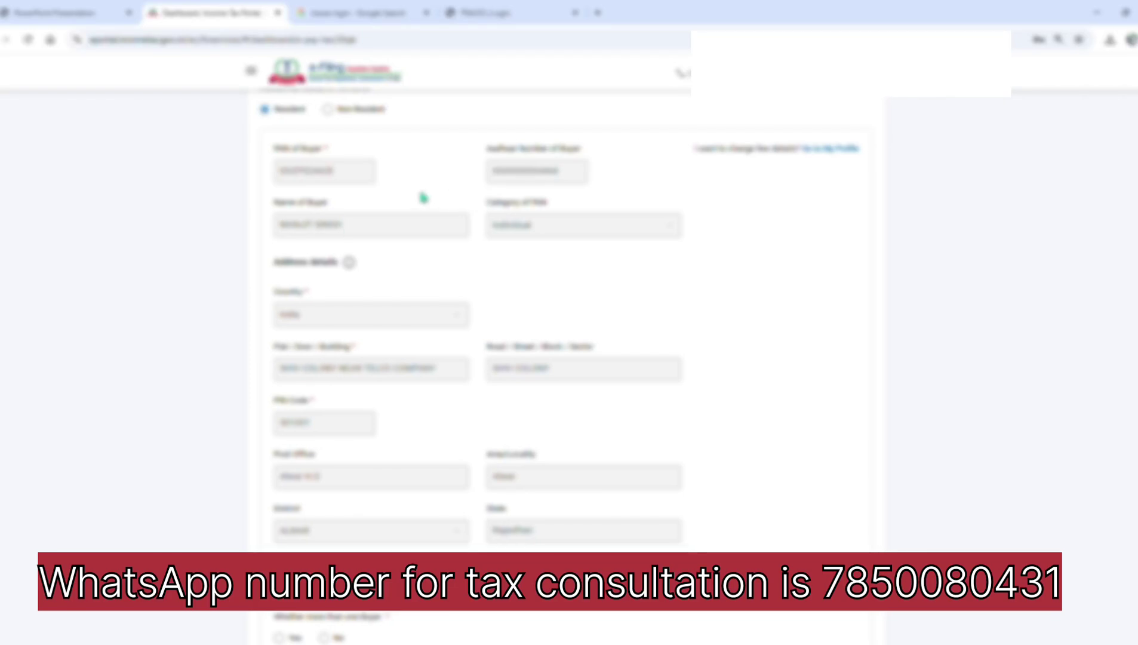
{"action": "scroll", "coordinate": [635, 310], "scroll_direction": "down", "scroll_amount": 2}
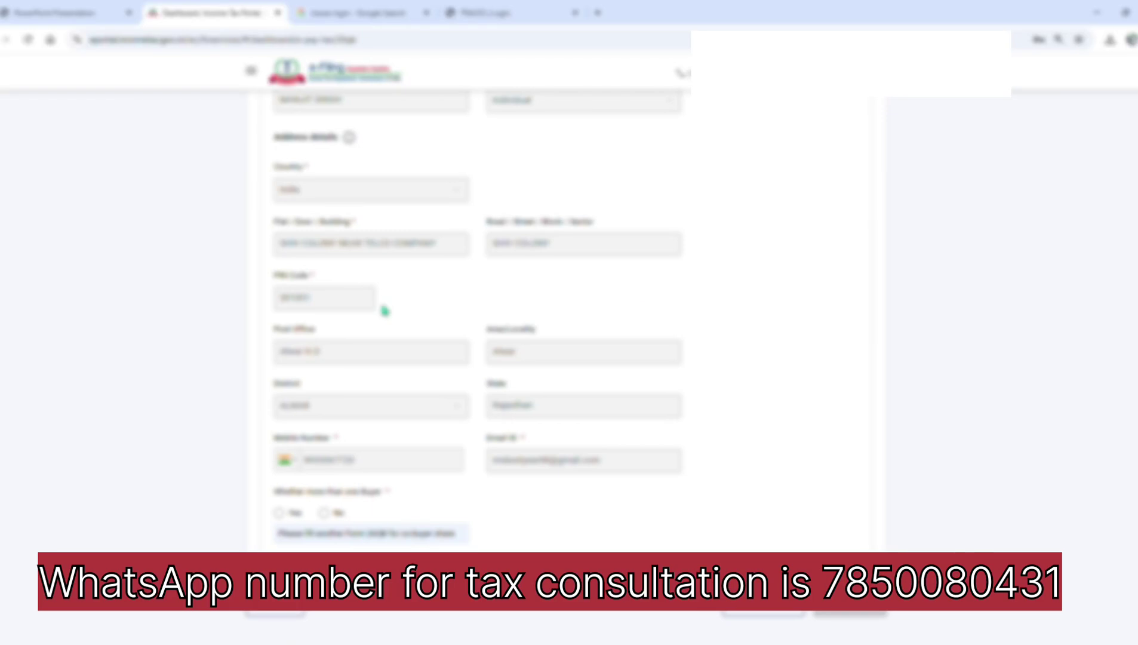
{"action": "left_click_drag", "start_coordinate": [276, 491], "coordinate": [387, 494]}
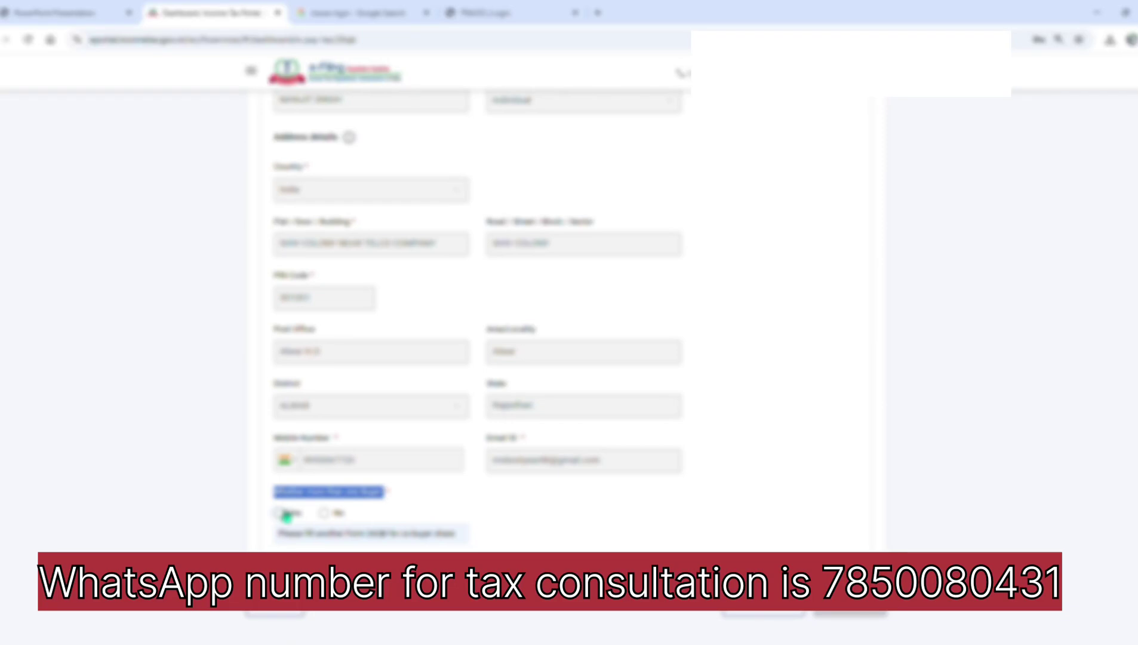
{"action": "left_click", "coordinate": [284, 515]}
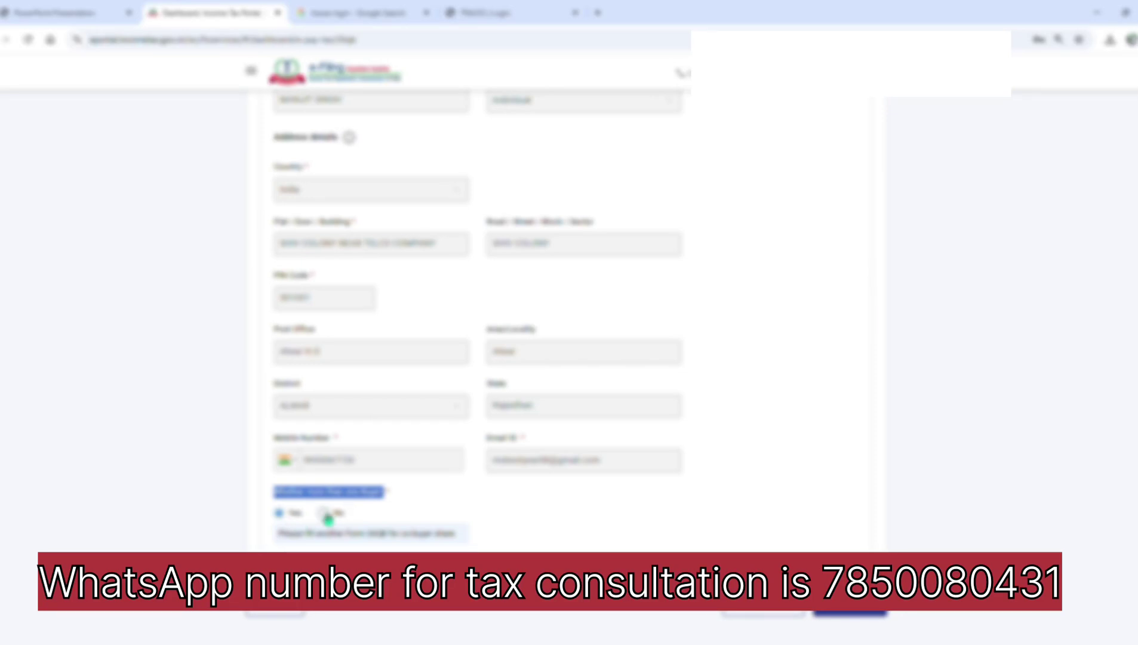
{"action": "left_click", "coordinate": [330, 516]}
{"action": "left_click", "coordinate": [849, 612]}
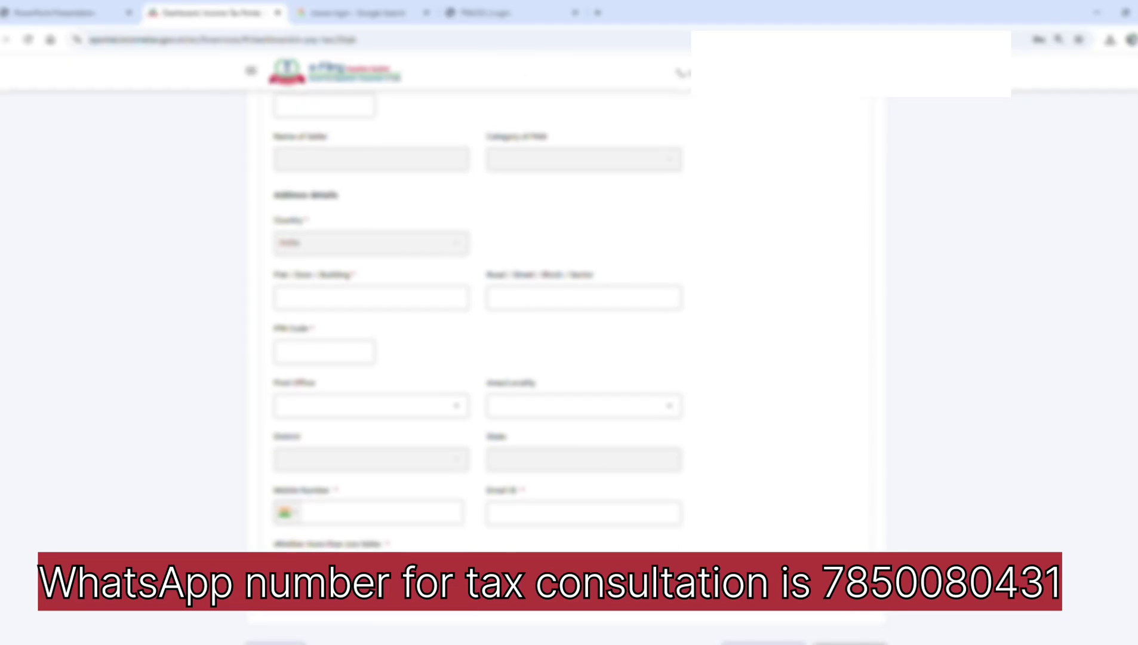
Check the seller's PAN, Aadhaar and address details and continue to the property details.
{"action": "scroll", "coordinate": [428, 381], "scroll_direction": "down", "scroll_amount": 3}
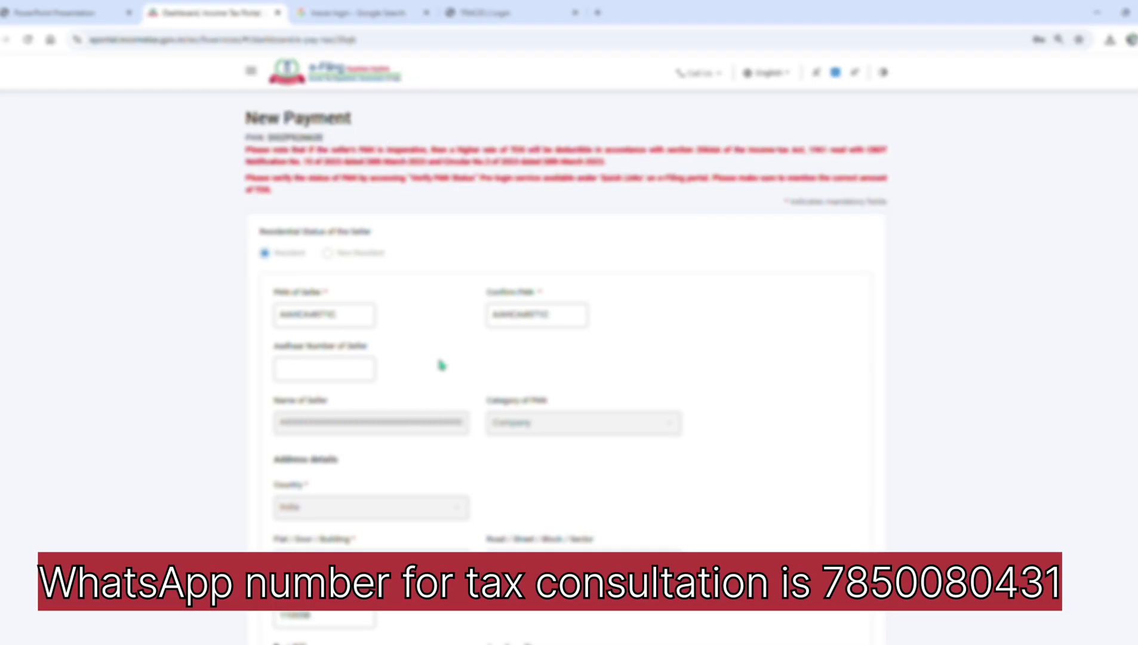
{"action": "left_click", "coordinate": [308, 375]}
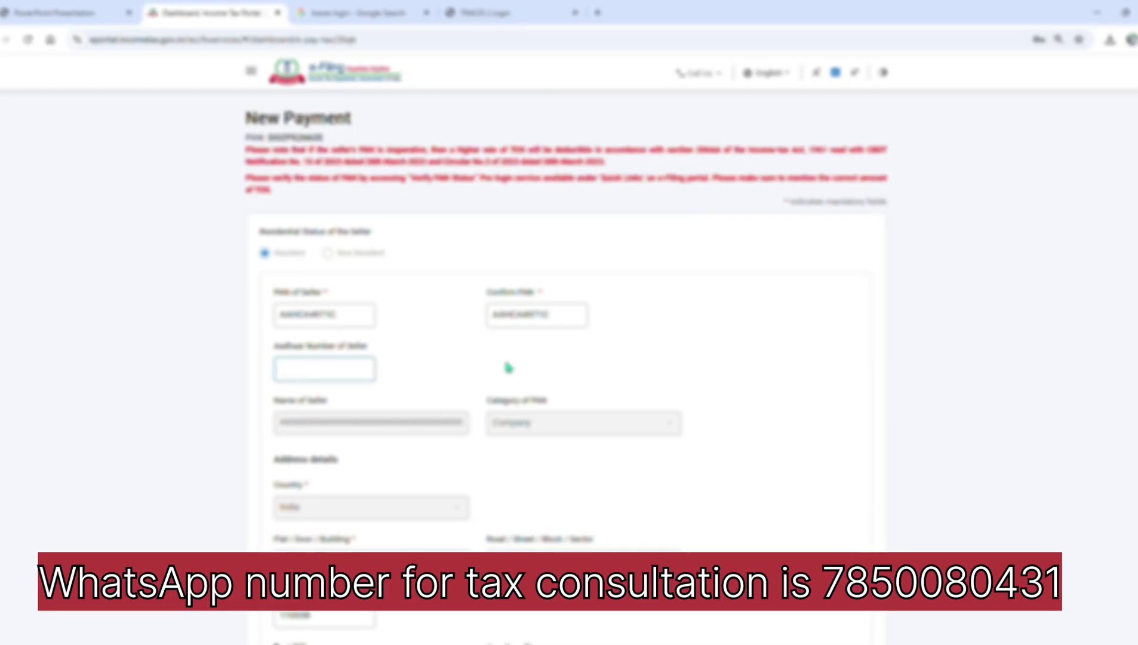
{"action": "scroll", "coordinate": [552, 334], "scroll_direction": "down", "scroll_amount": 4}
{"action": "left_click_drag", "start_coordinate": [275, 214], "coordinate": [348, 219]}
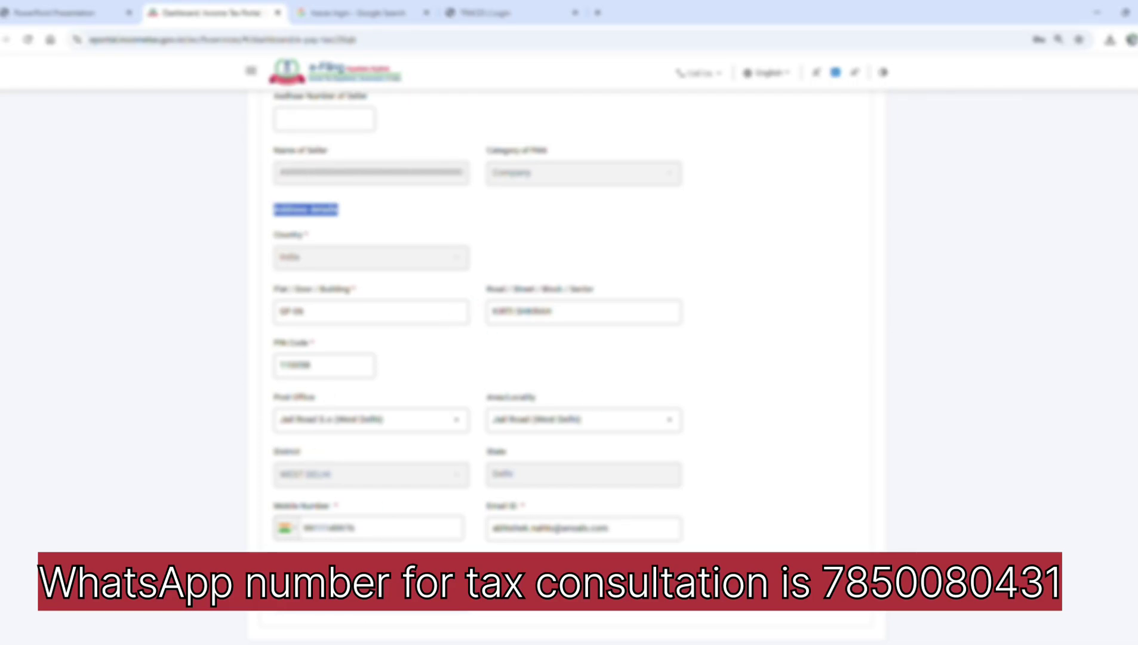
{"action": "left_click", "coordinate": [627, 577]}
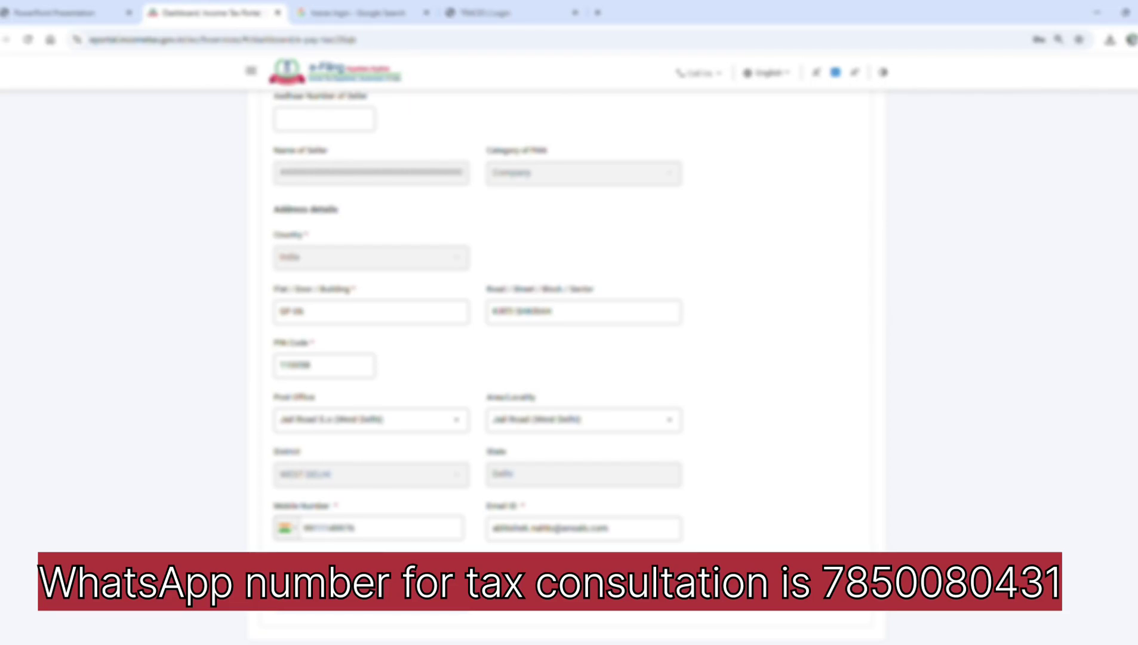
{"action": "scroll", "coordinate": [711, 521], "scroll_direction": "down", "scroll_amount": 3}
{"action": "left_click", "coordinate": [848, 544]}
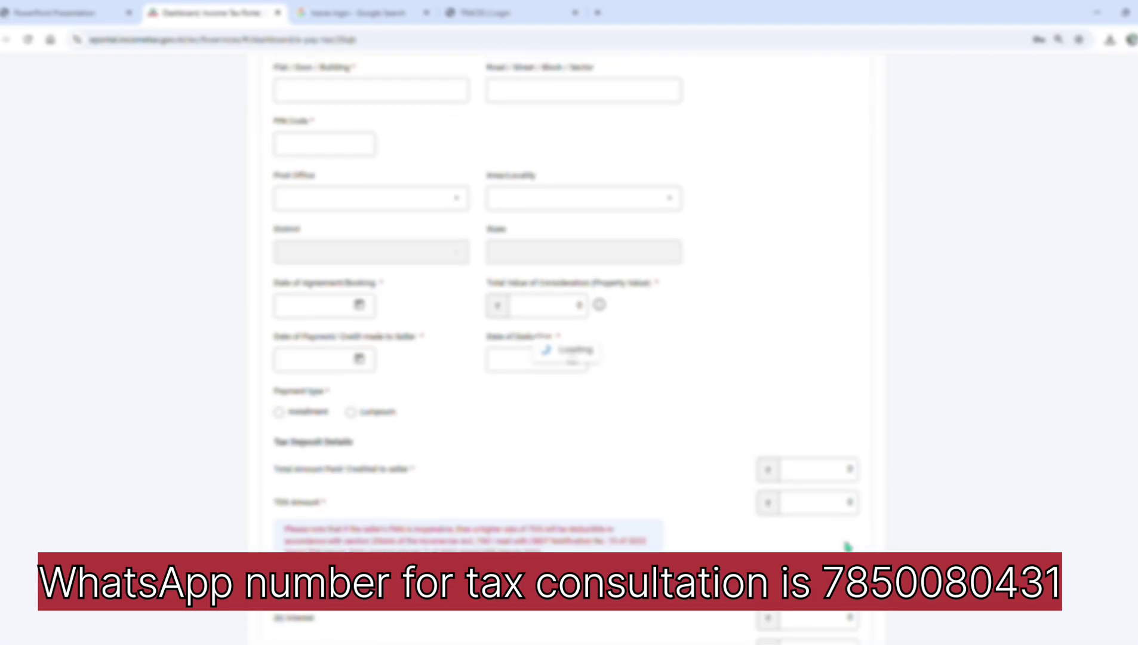
Review the property type, address, consideration value and the agreement, payment and deduction dates, and set the payment type to Lumpsum.
{"action": "left_click_drag", "start_coordinate": [275, 271], "coordinate": [333, 271]}
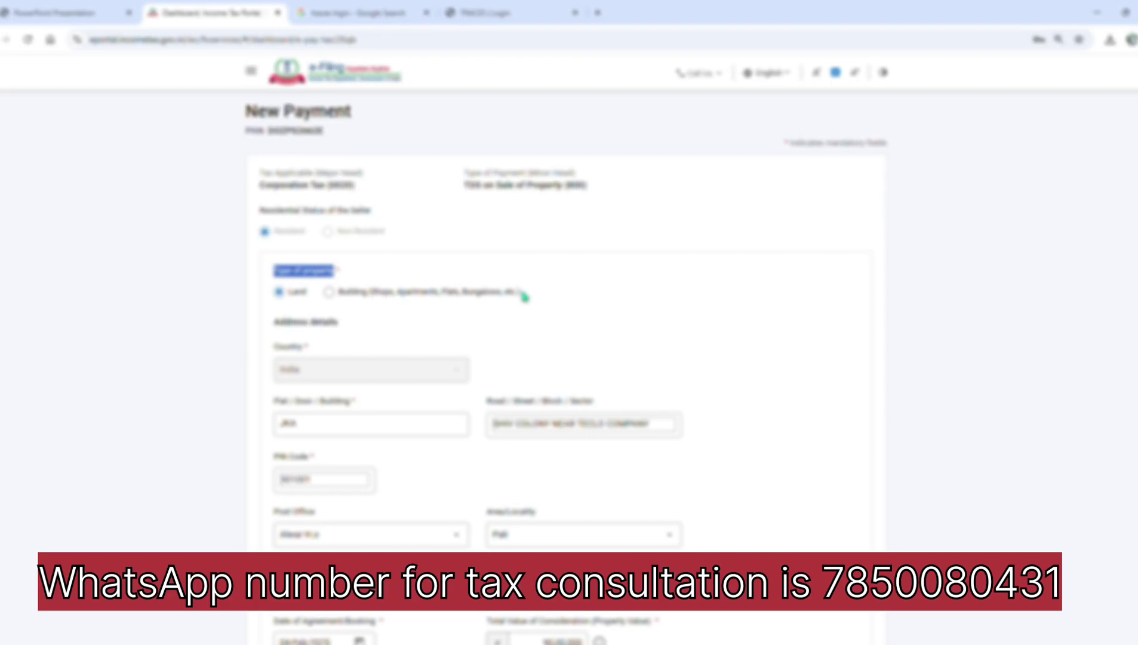
{"action": "left_click_drag", "start_coordinate": [281, 323], "coordinate": [351, 324]}
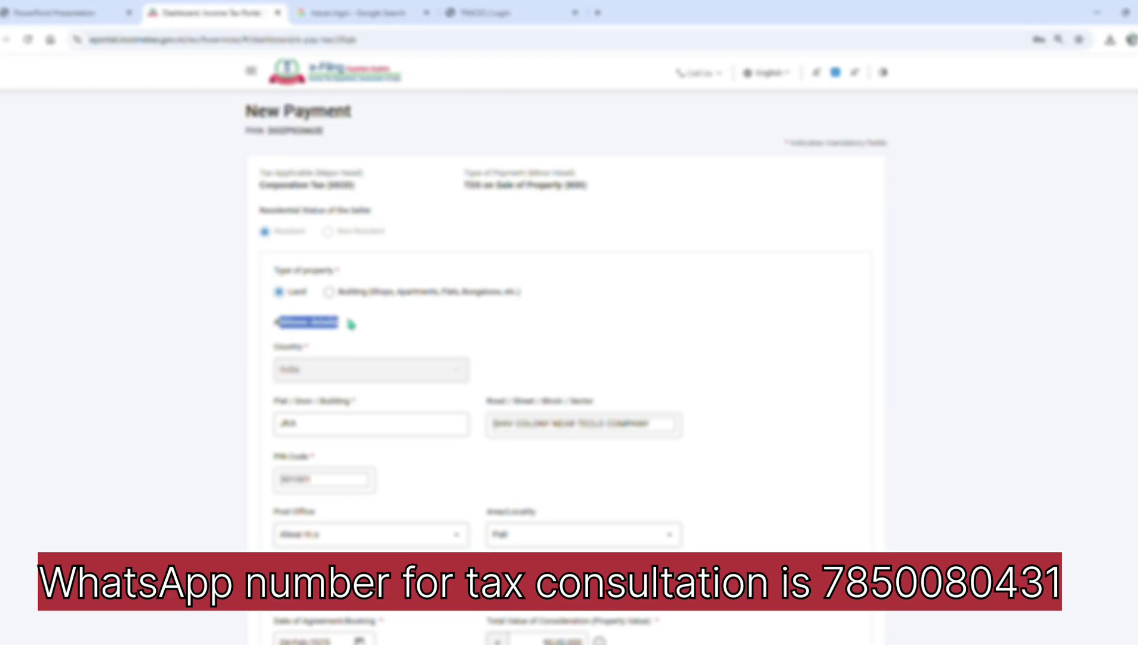
{"action": "scroll", "coordinate": [424, 324], "scroll_direction": "down", "scroll_amount": 2}
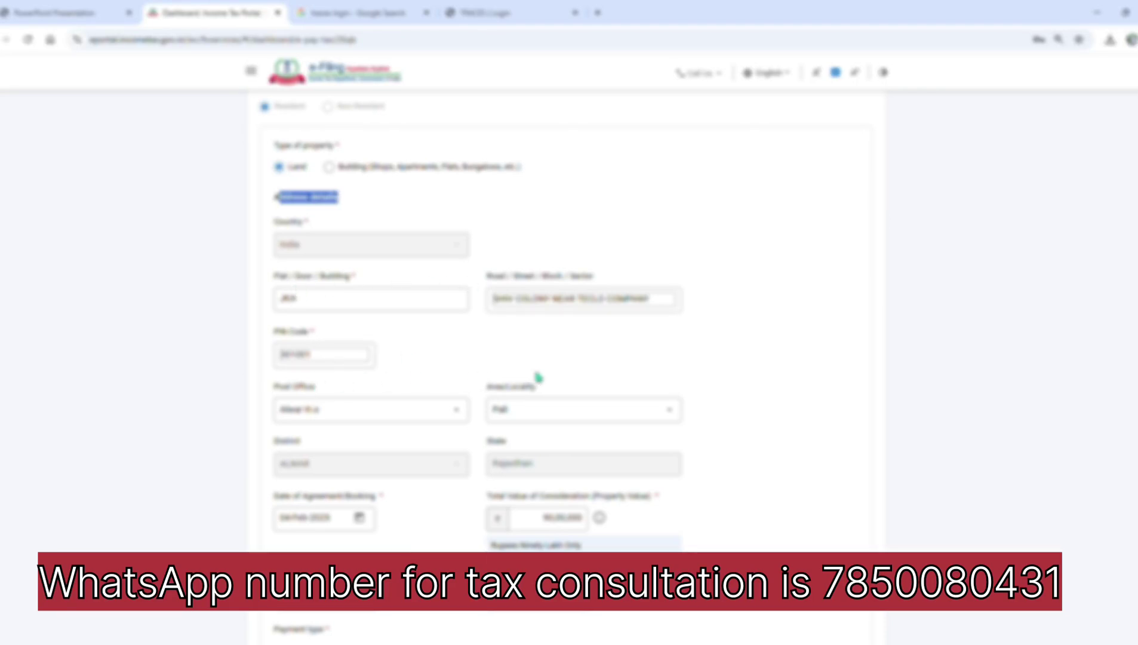
{"action": "scroll", "coordinate": [536, 378], "scroll_direction": "down", "scroll_amount": 1}
{"action": "scroll", "coordinate": [434, 387], "scroll_direction": "down", "scroll_amount": 4}
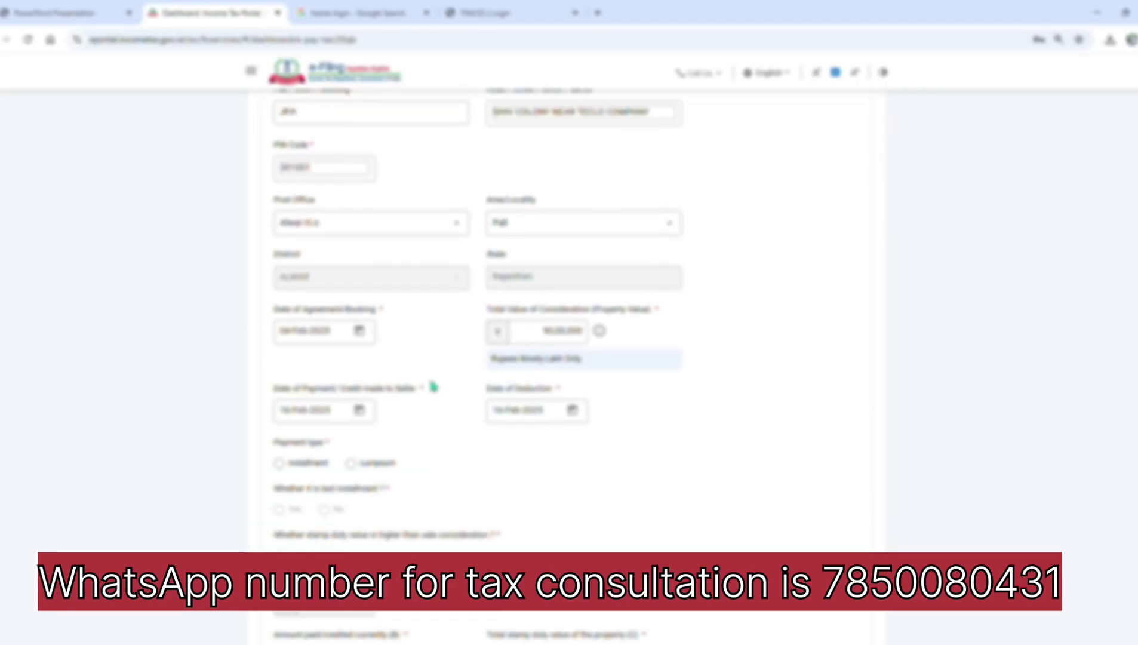
{"action": "scroll", "coordinate": [433, 386], "scroll_direction": "down", "scroll_amount": 1}
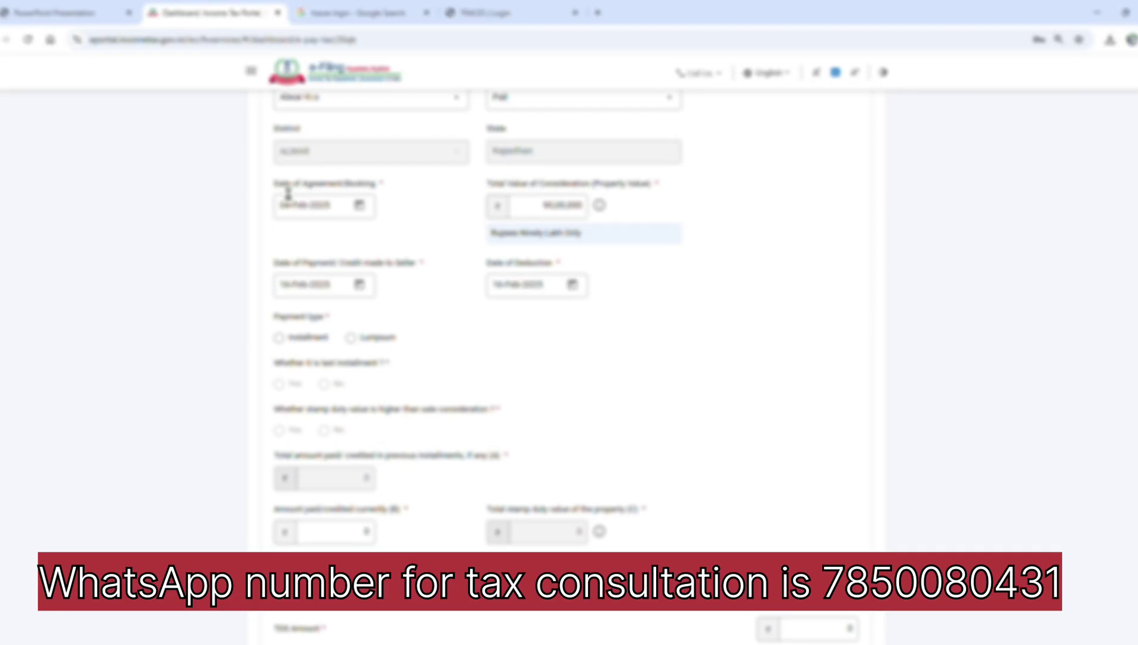
{"action": "left_click_drag", "start_coordinate": [288, 189], "coordinate": [379, 196]}
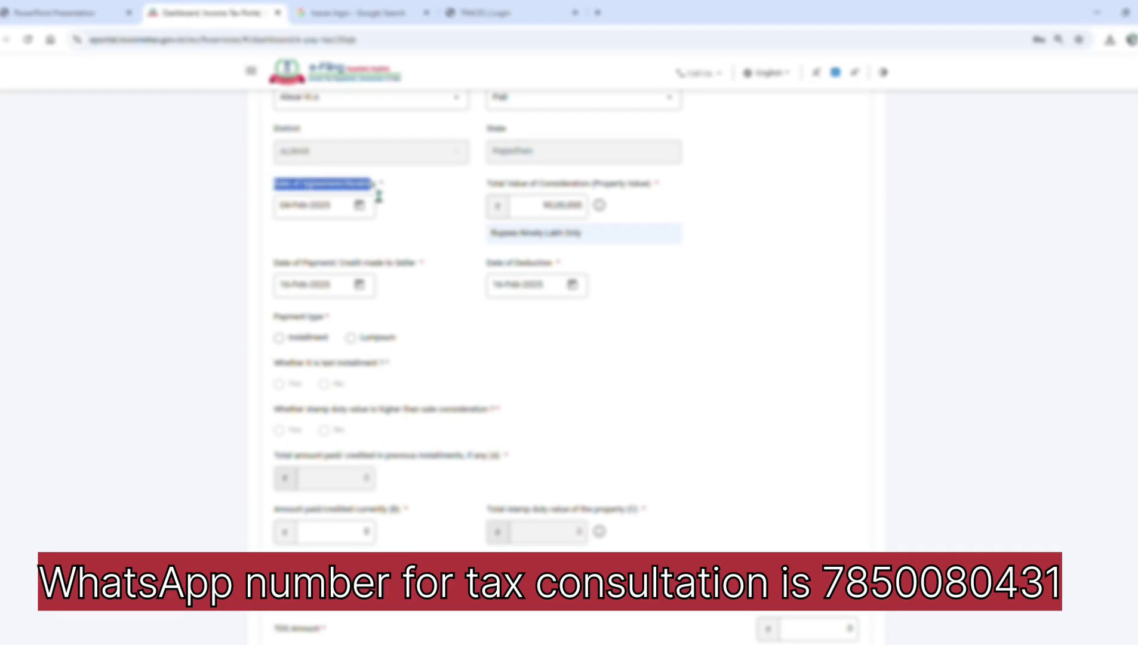
{"action": "left_click_drag", "start_coordinate": [484, 185], "coordinate": [680, 185]}
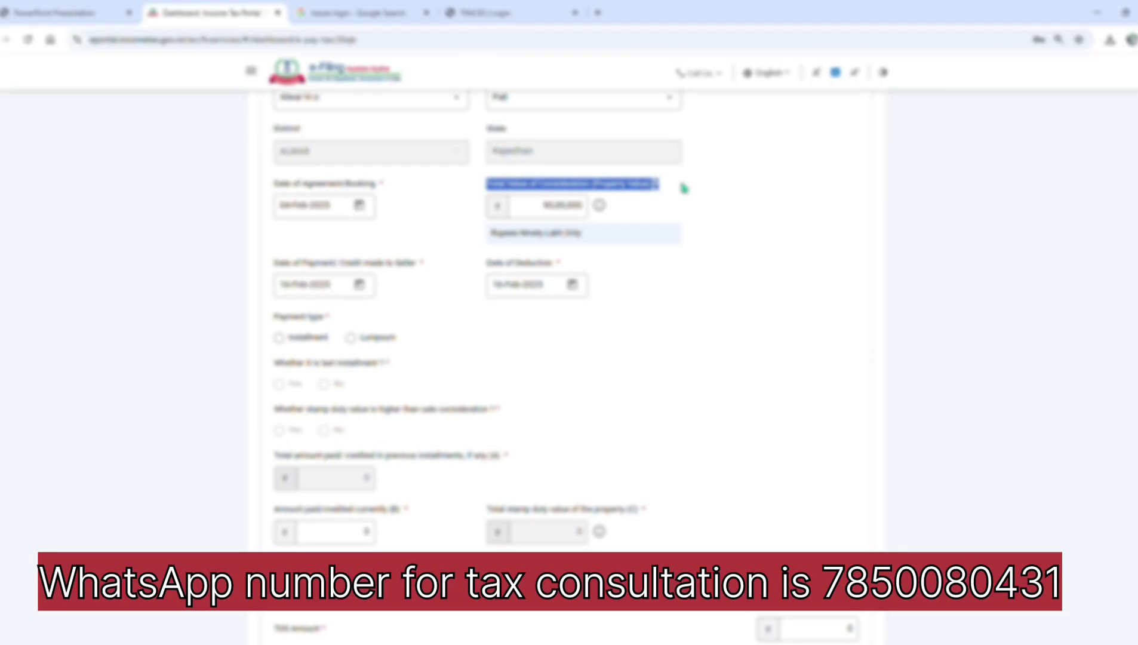
{"action": "left_click_drag", "start_coordinate": [291, 263], "coordinate": [408, 262]}
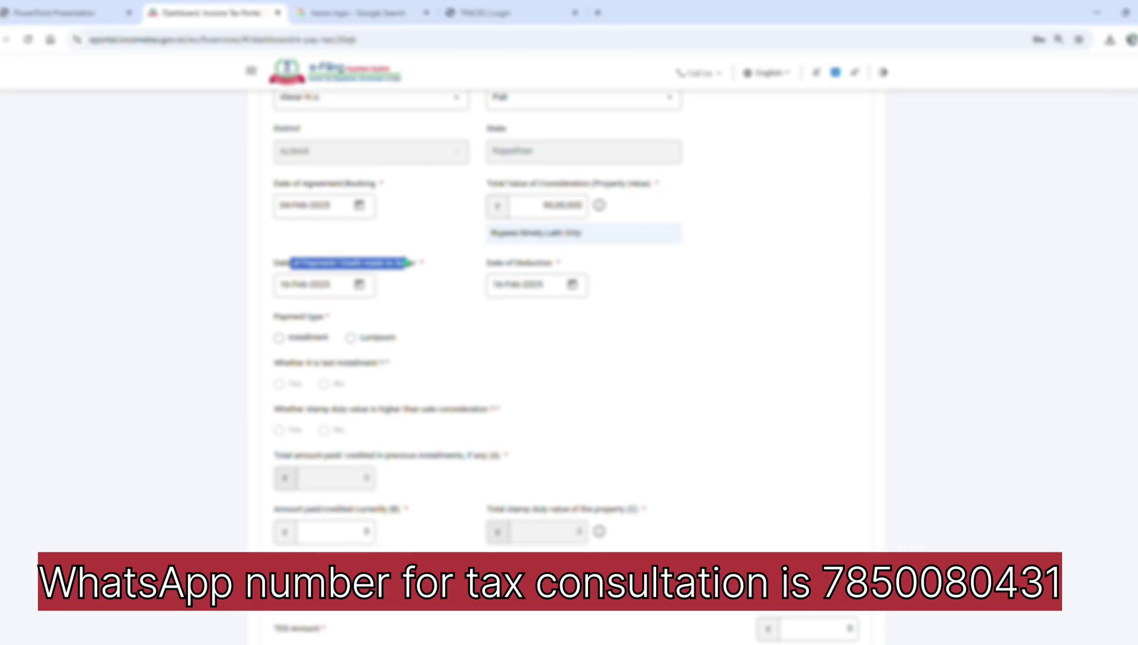
{"action": "left_click_drag", "start_coordinate": [275, 263], "coordinate": [391, 264]}
{"action": "left_click_drag", "start_coordinate": [471, 263], "coordinate": [559, 263]}
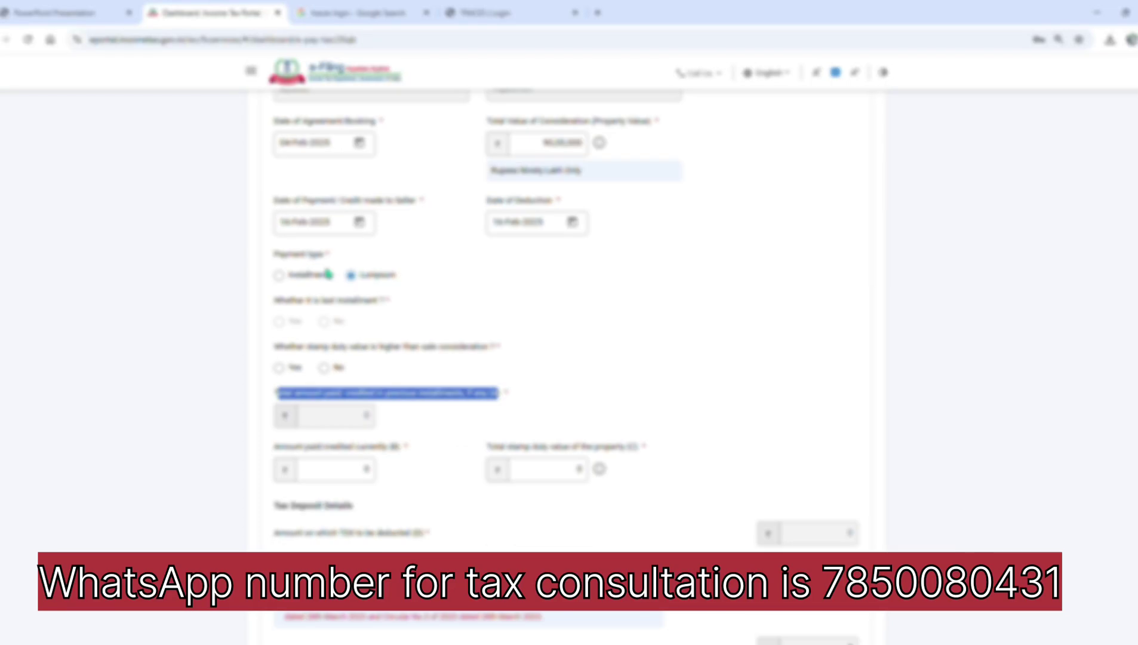
For the lumpsum payment, enter 45,00,000 as both the amount currently paid/credited and the total stamp duty value of the property.
{"action": "left_click", "coordinate": [271, 257]}
{"action": "left_click_drag", "start_coordinate": [271, 256], "coordinate": [325, 256]}
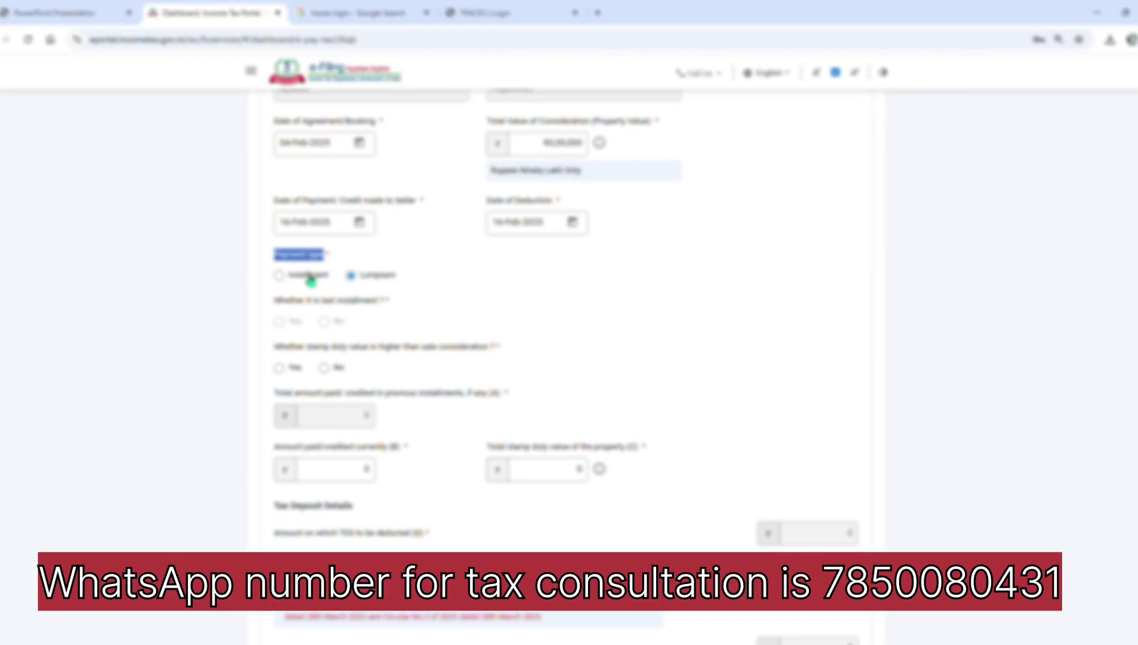
{"action": "left_click", "coordinate": [302, 306]}
{"action": "left_click_drag", "start_coordinate": [293, 303], "coordinate": [389, 308]}
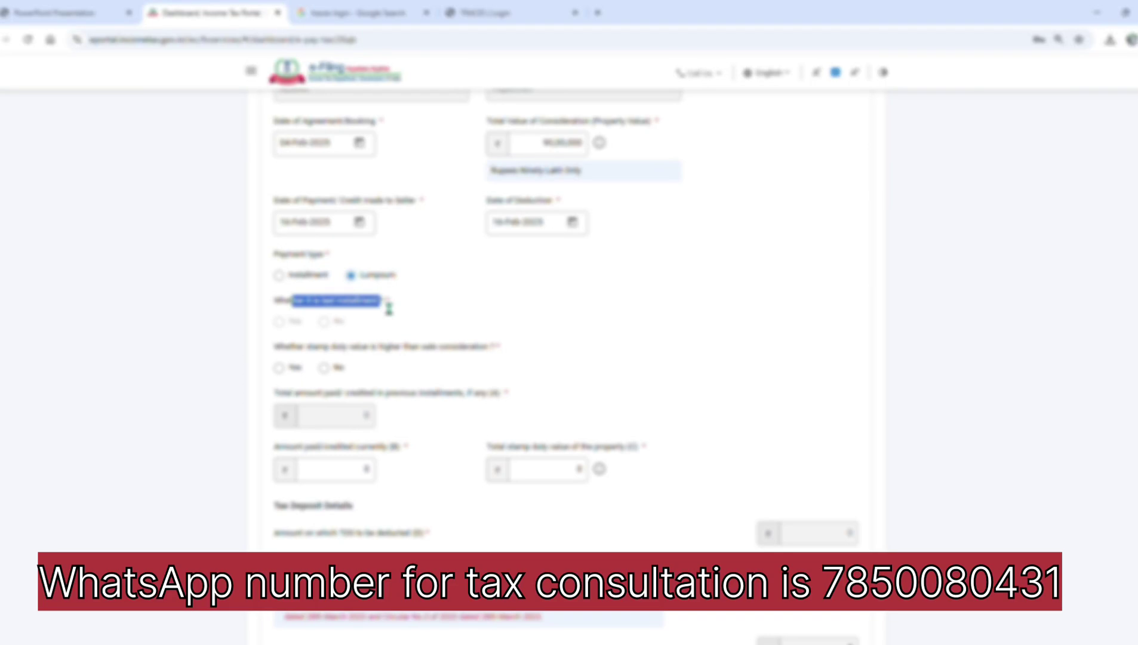
{"action": "left_click_drag", "start_coordinate": [320, 392], "coordinate": [505, 393]}
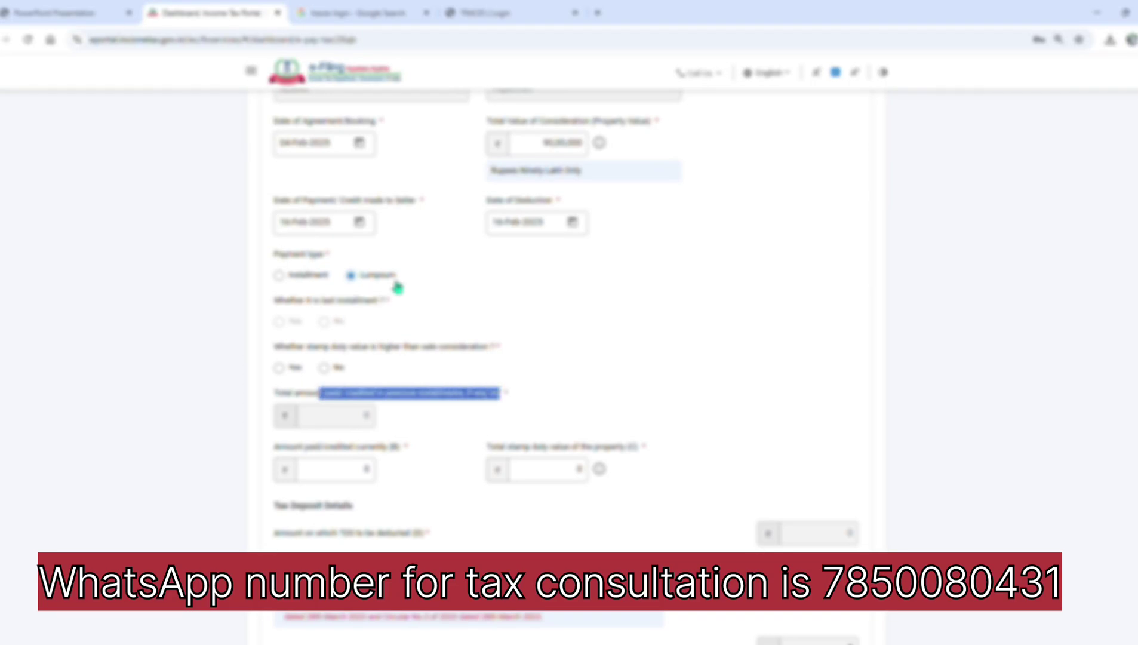
{"action": "scroll", "coordinate": [325, 437], "scroll_direction": "down", "scroll_amount": 1}
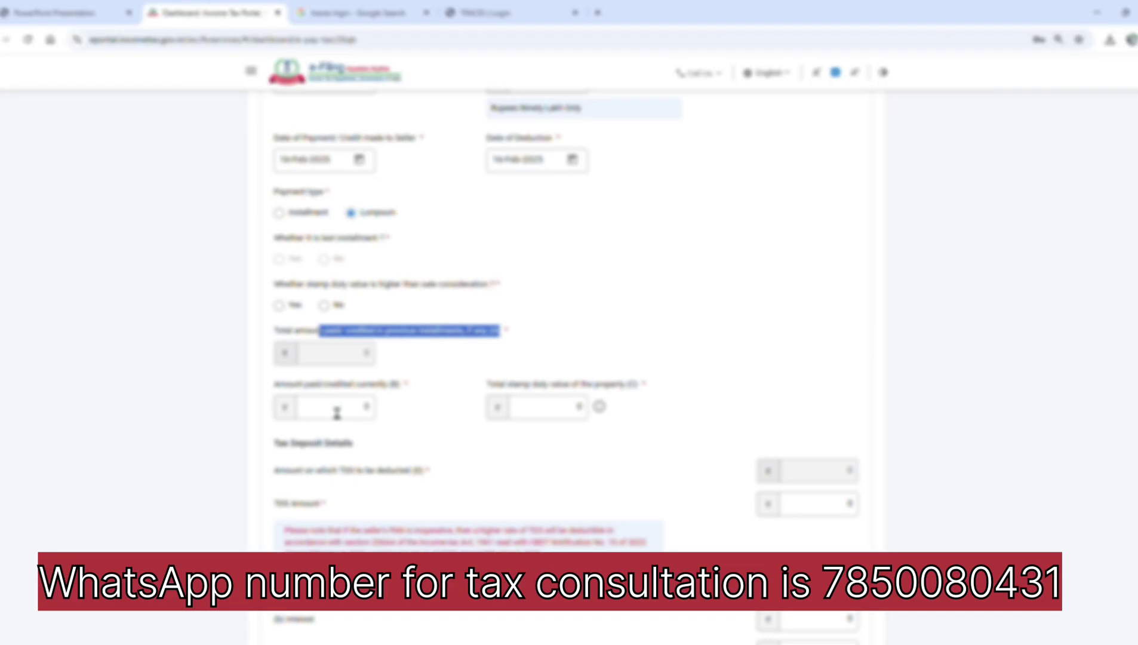
{"action": "left_click", "coordinate": [337, 412]}
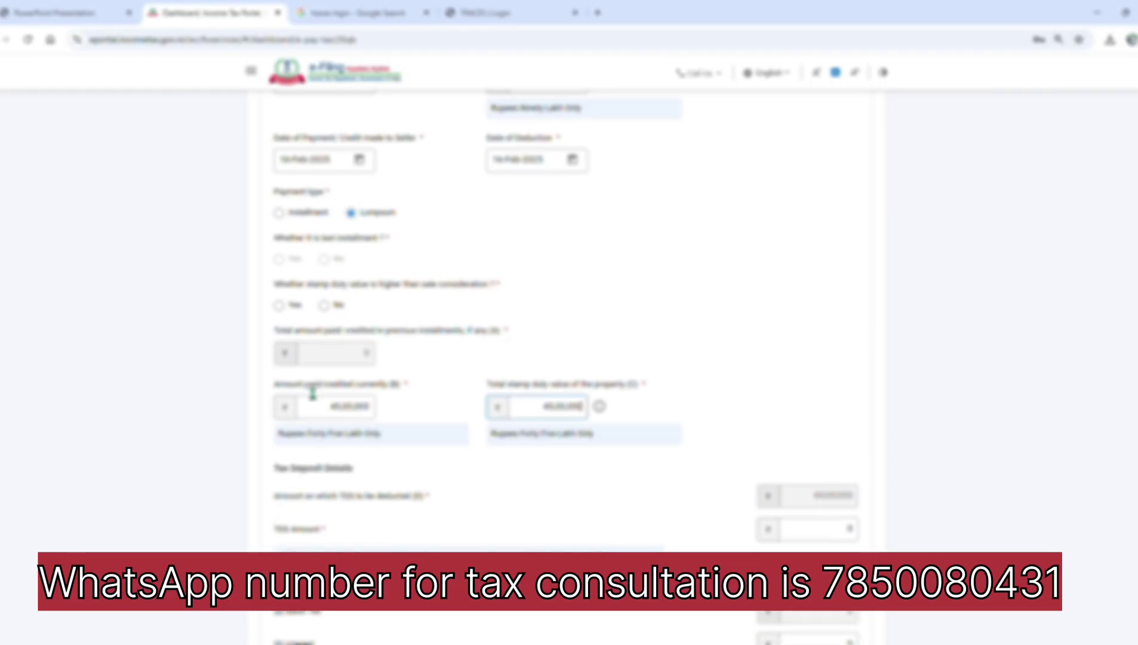
{"action": "left_click_drag", "start_coordinate": [291, 384], "coordinate": [408, 393]}
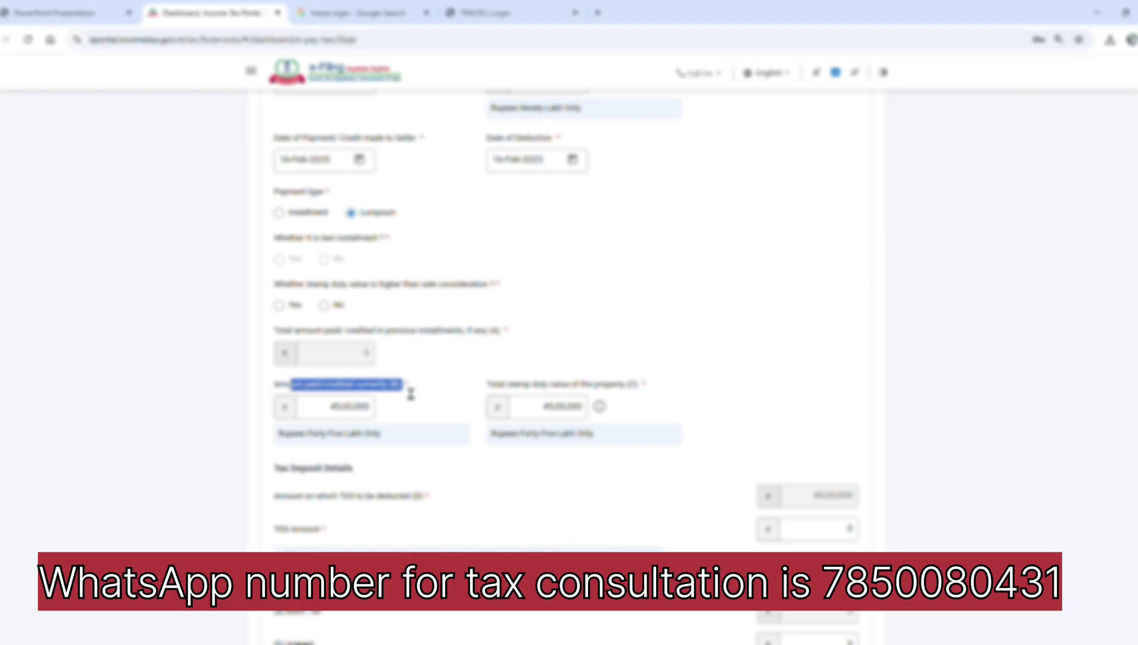
{"action": "left_click", "coordinate": [332, 412]}
{"action": "left_click_drag", "start_coordinate": [332, 412], "coordinate": [375, 412]}
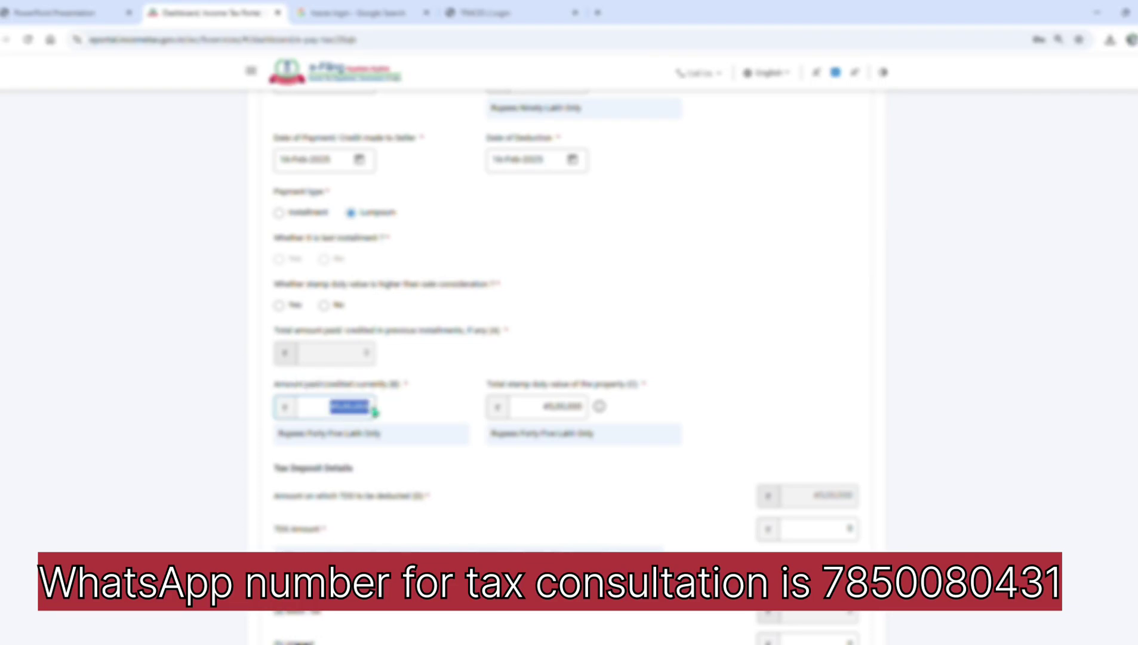
{"action": "left_click", "coordinate": [549, 411]}
{"action": "left_click_drag", "start_coordinate": [544, 411], "coordinate": [590, 418]}
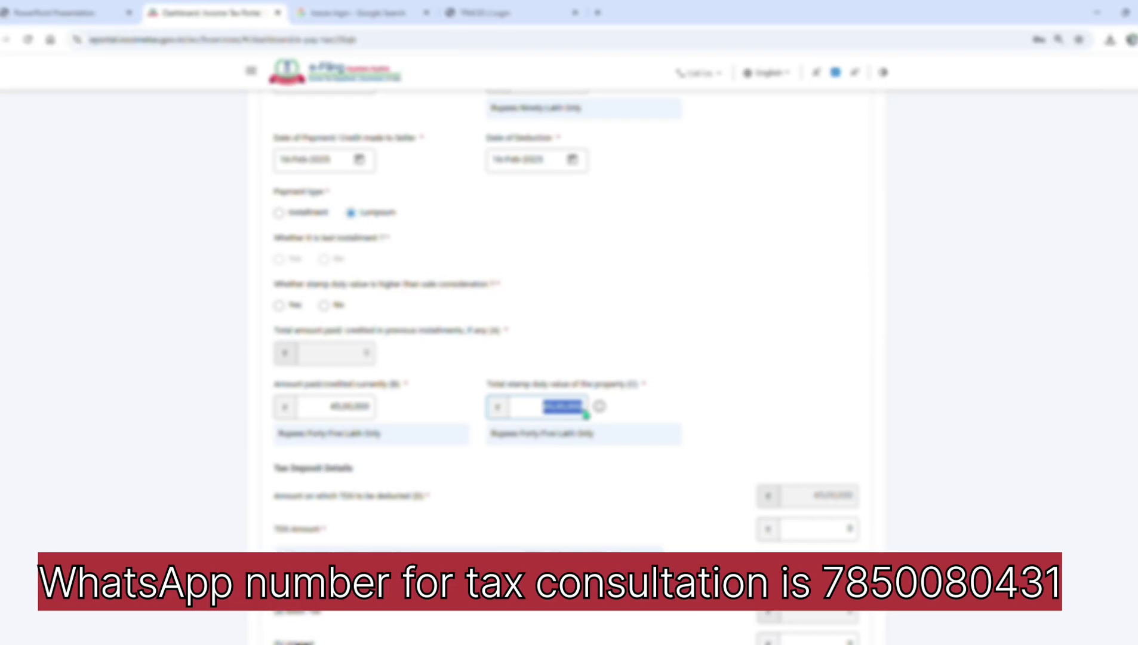
Set the TDS amount to 45,000 in the tax deposit details and open the interest amount for editing.
{"action": "scroll", "coordinate": [795, 452], "scroll_direction": "down", "scroll_amount": 3}
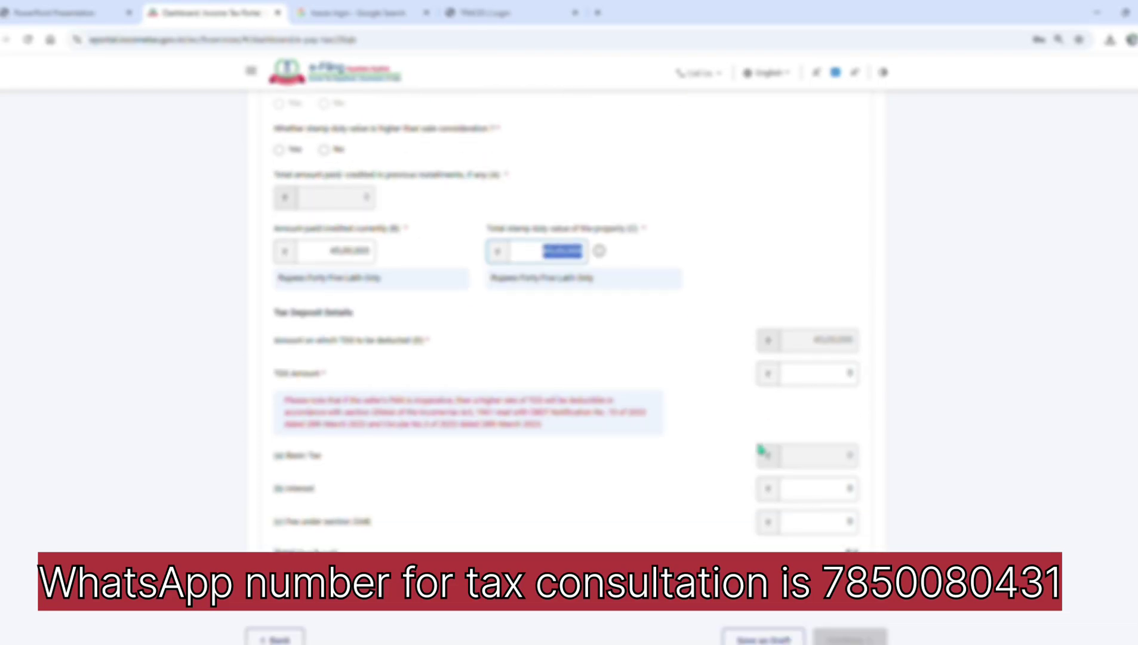
{"action": "left_click_drag", "start_coordinate": [322, 309], "coordinate": [433, 316]}
{"action": "left_click", "coordinate": [841, 345]}
{"action": "type", "text": "450000"}
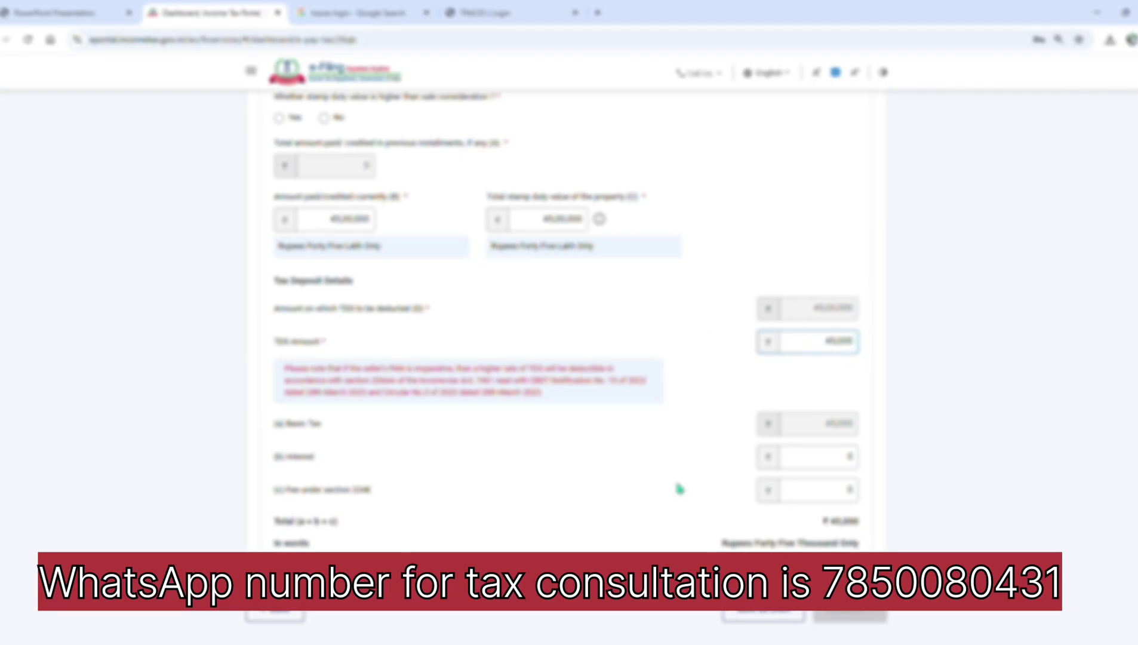
{"action": "left_click", "coordinate": [848, 459]}
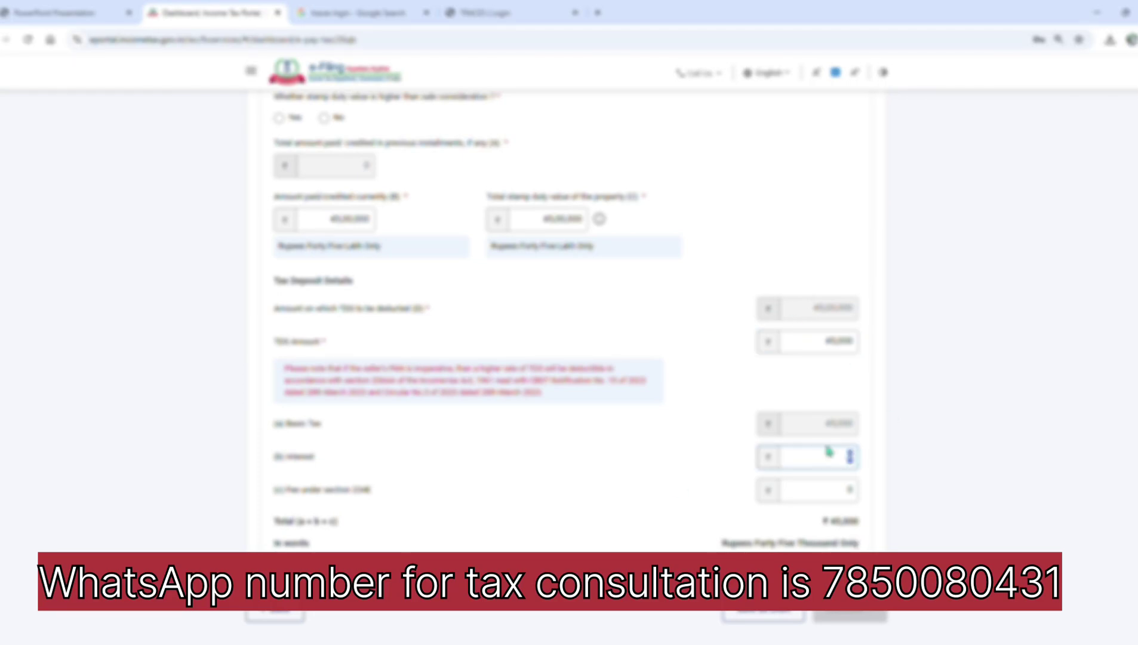
Review the property payment and tax deposit details, open the section 234E fee for editing, and try to continue the form.
{"action": "scroll", "coordinate": [790, 434], "scroll_direction": "up", "scroll_amount": 5}
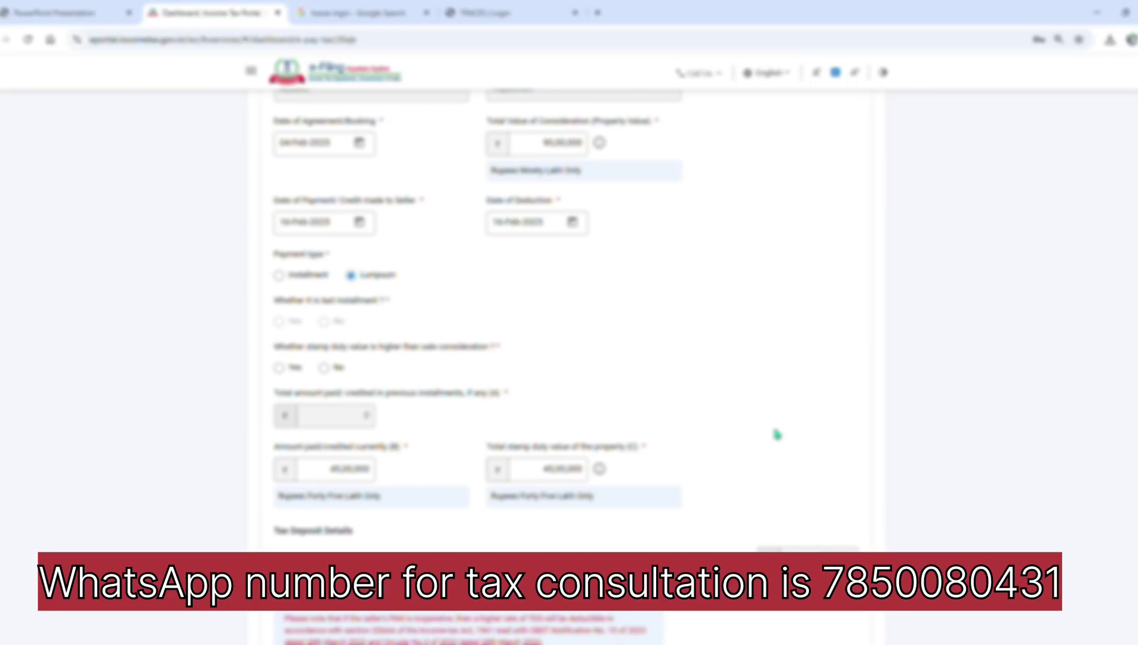
{"action": "scroll", "coordinate": [777, 433], "scroll_direction": "down", "scroll_amount": 5}
{"action": "left_click", "coordinate": [815, 418]}
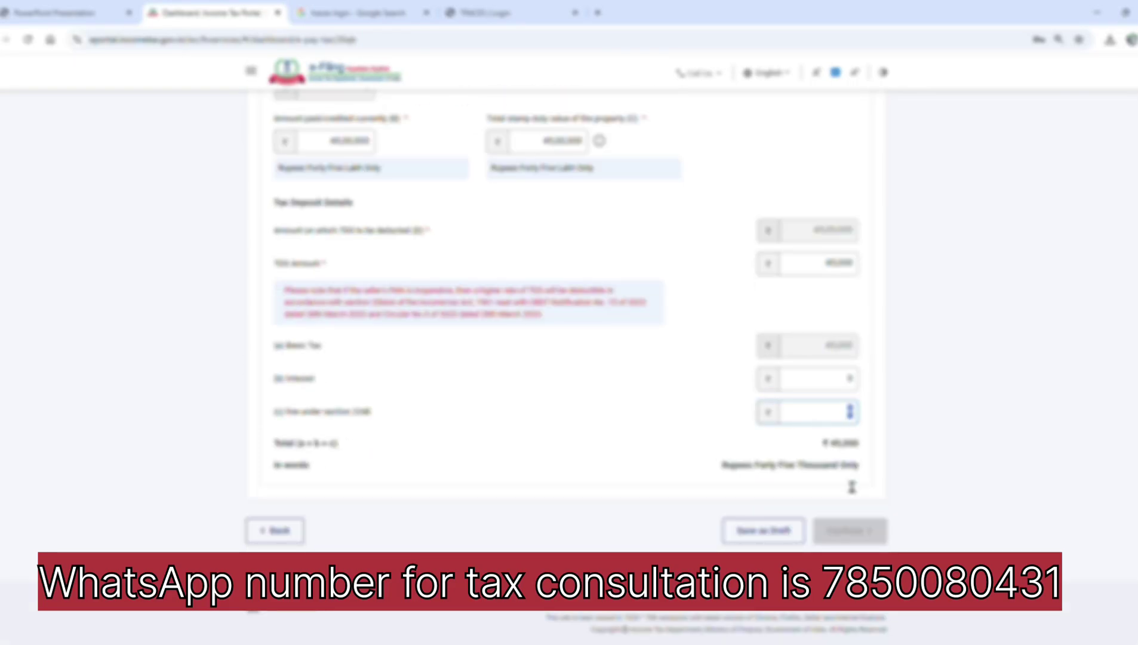
{"action": "left_click", "coordinate": [857, 529]}
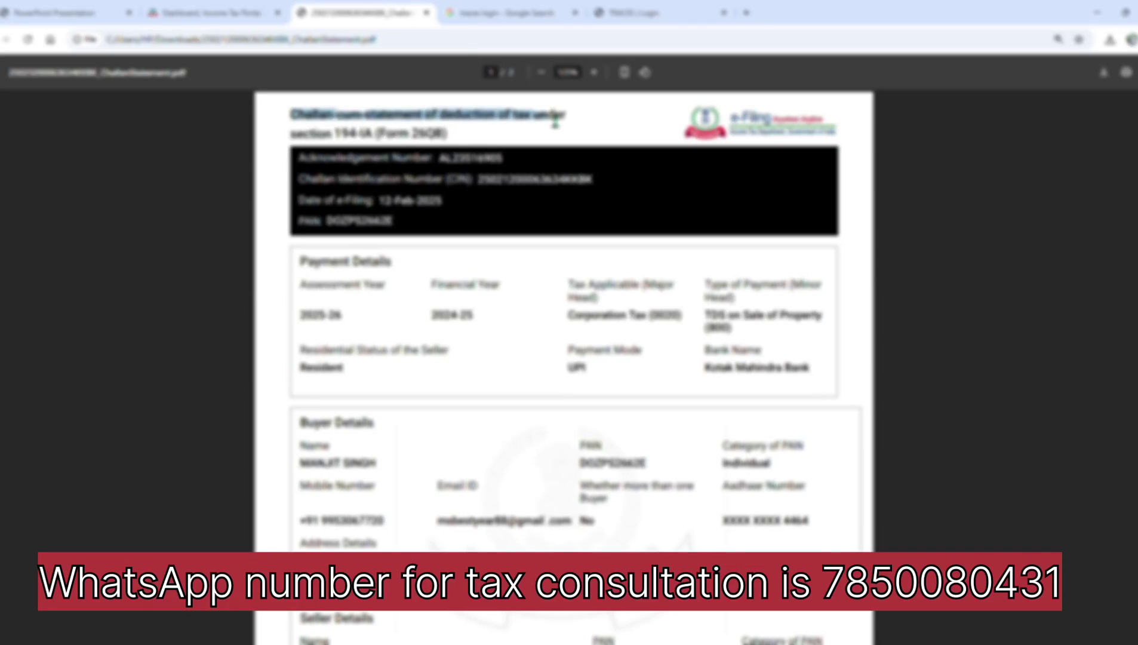
Switch from the Form 26QB challan statement to the TRACES website and open the Tax Payer login page.
{"action": "left_click", "coordinate": [481, 134]}
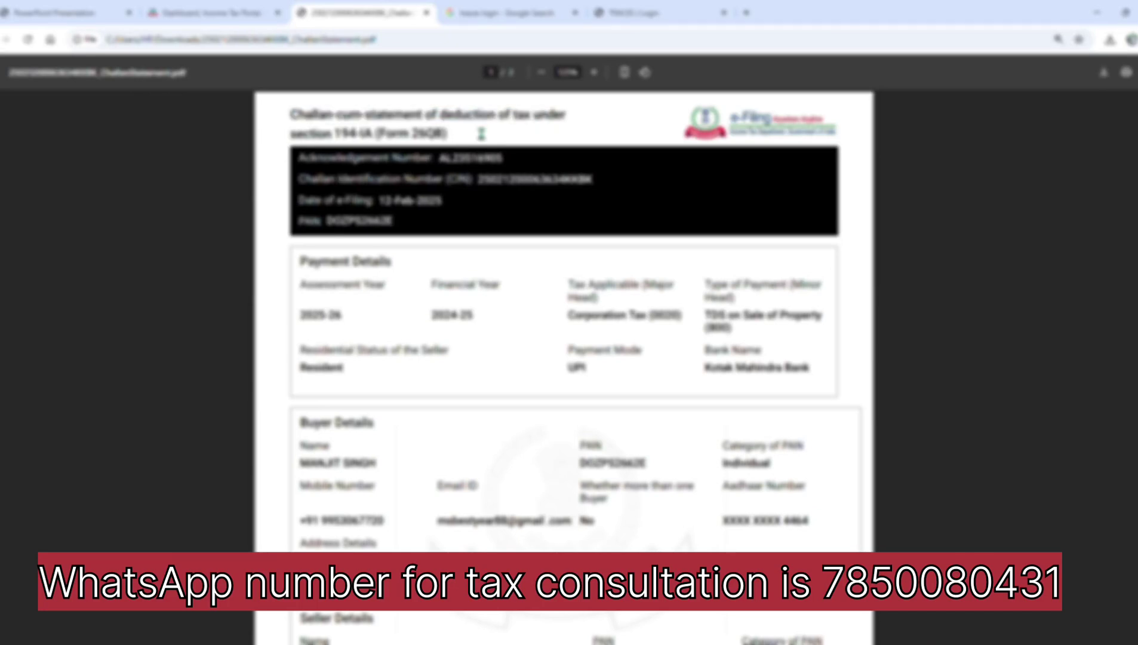
{"action": "left_click", "coordinate": [487, 15]}
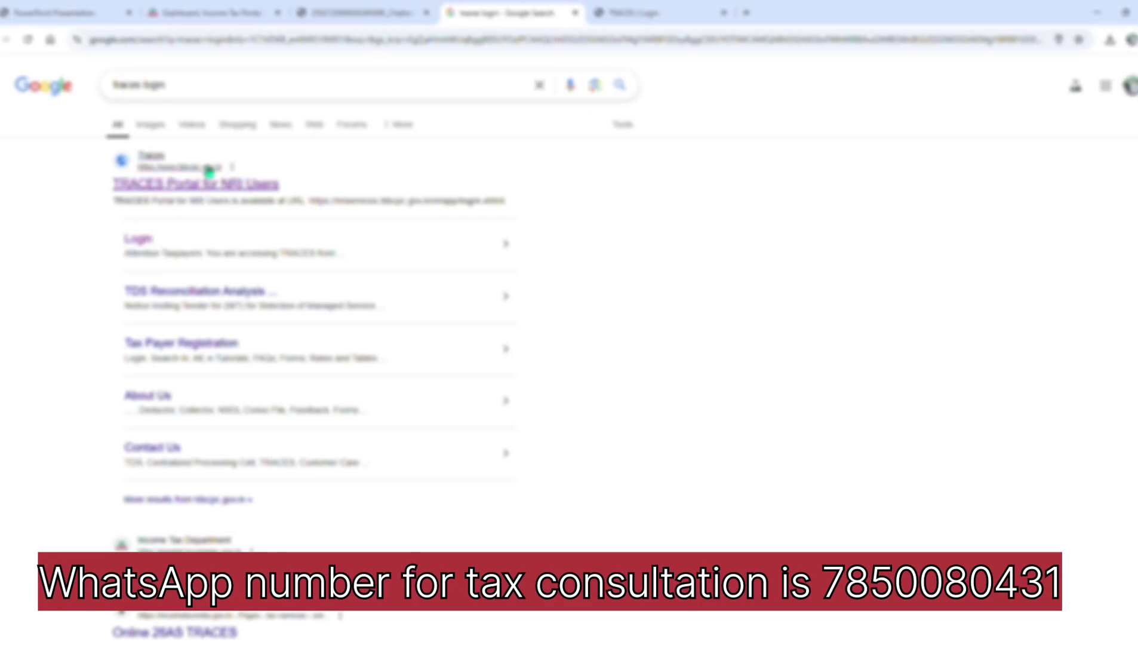
{"action": "left_click", "coordinate": [637, 7]}
{"action": "mouse_move", "coordinate": [16, 308]}
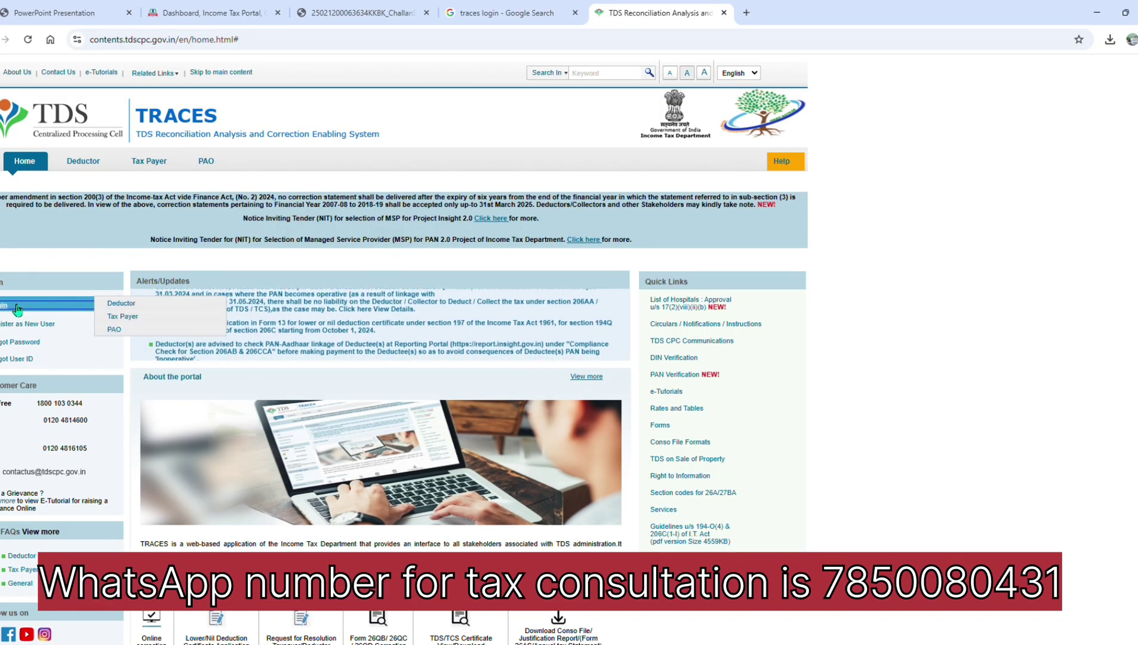
{"action": "left_click", "coordinate": [126, 321]}
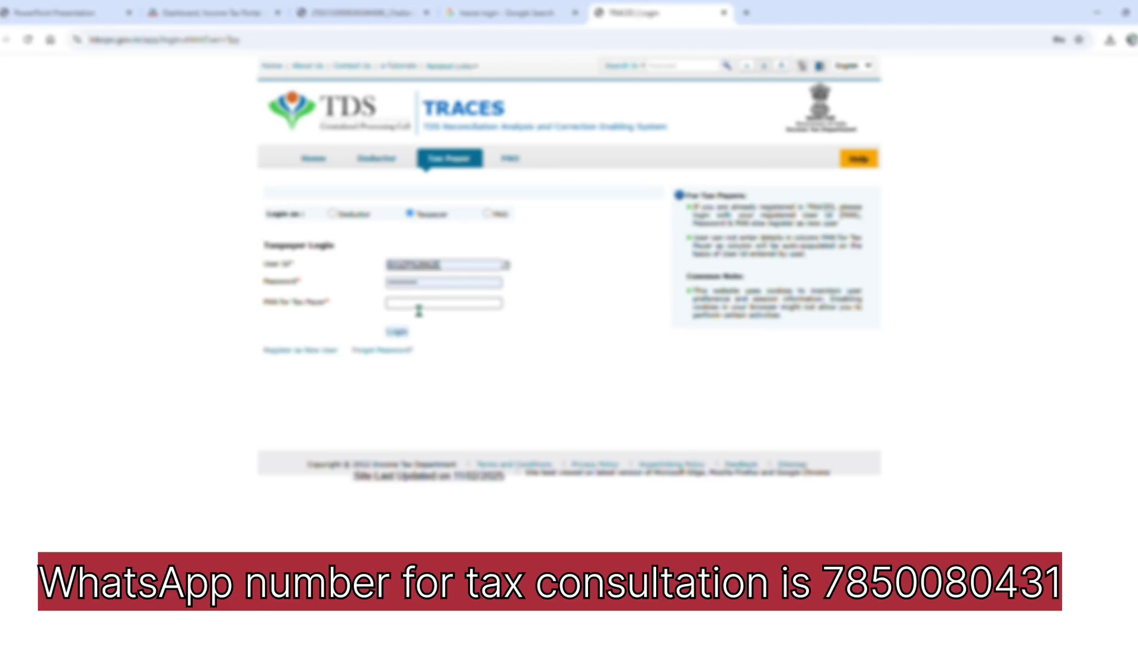
Log in to TRACES as a taxpayer with the password, PAN and verification code, then agree to the Form 16/16A usage terms and proceed.
{"action": "left_click", "coordinate": [458, 276]}
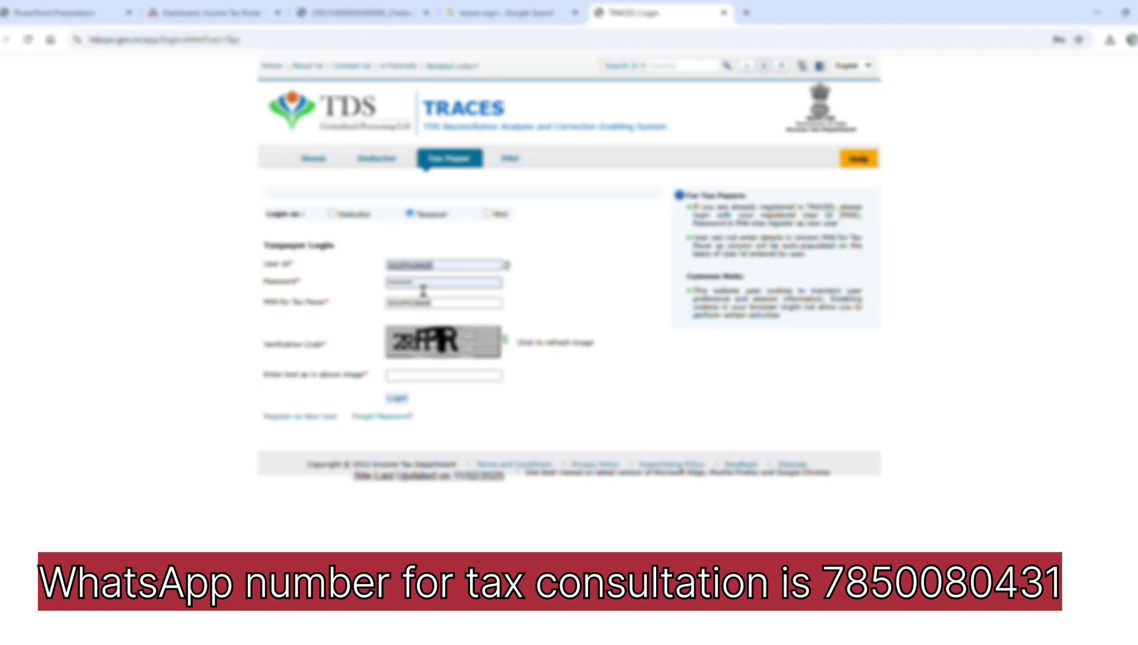
{"action": "left_click", "coordinate": [397, 398]}
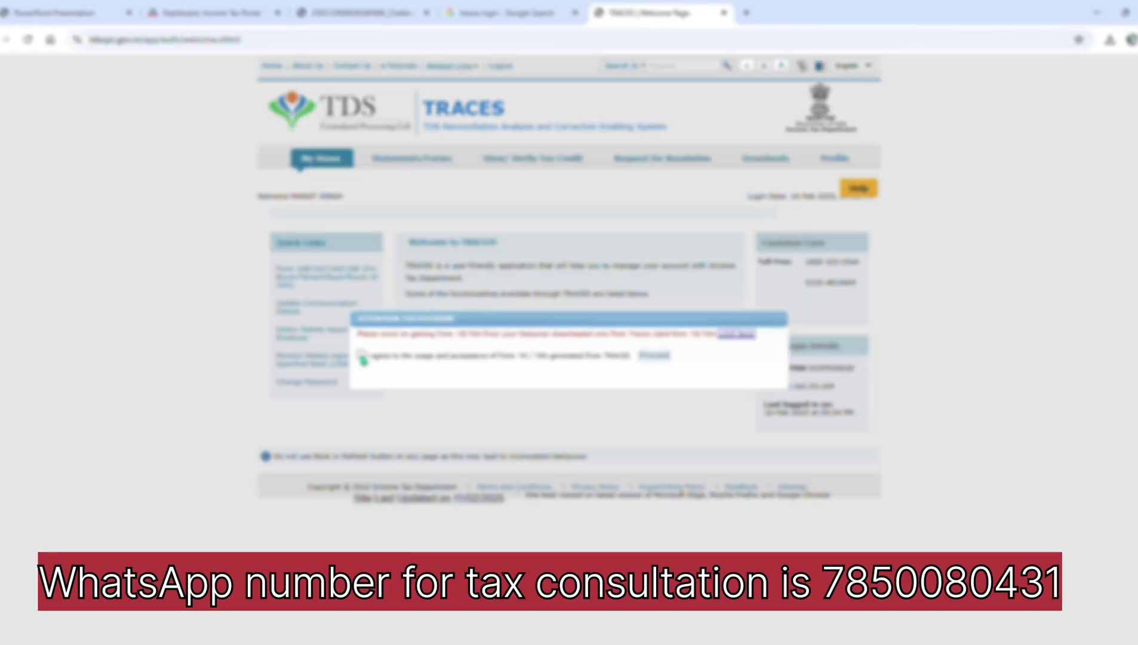
{"action": "left_click", "coordinate": [362, 355]}
{"action": "left_click", "coordinate": [654, 356]}
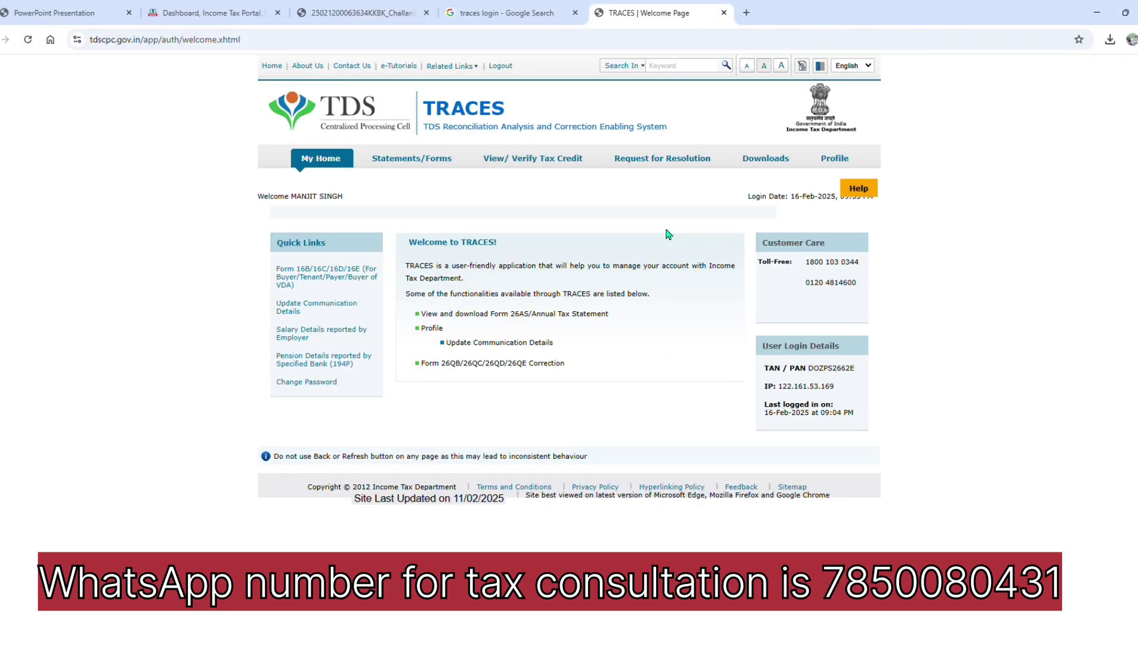
Start a Form 16B/16C/16D/16E download request with form type 26QB and assessment year 2025-26.
{"action": "mouse_move", "coordinate": [765, 158]}
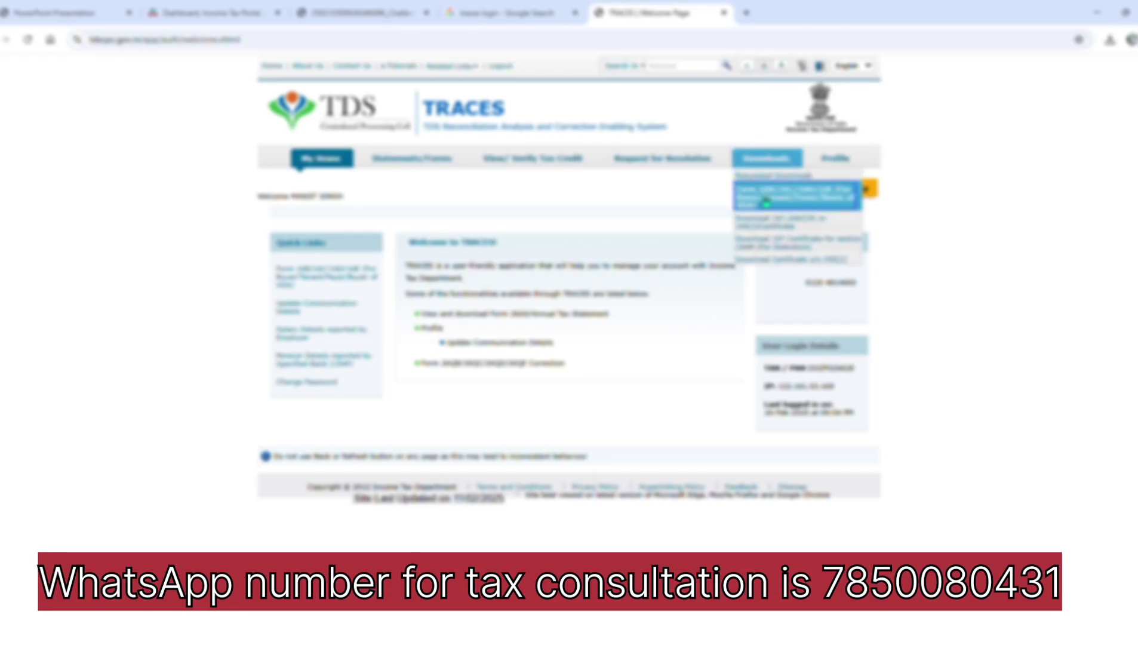
{"action": "left_click", "coordinate": [767, 194]}
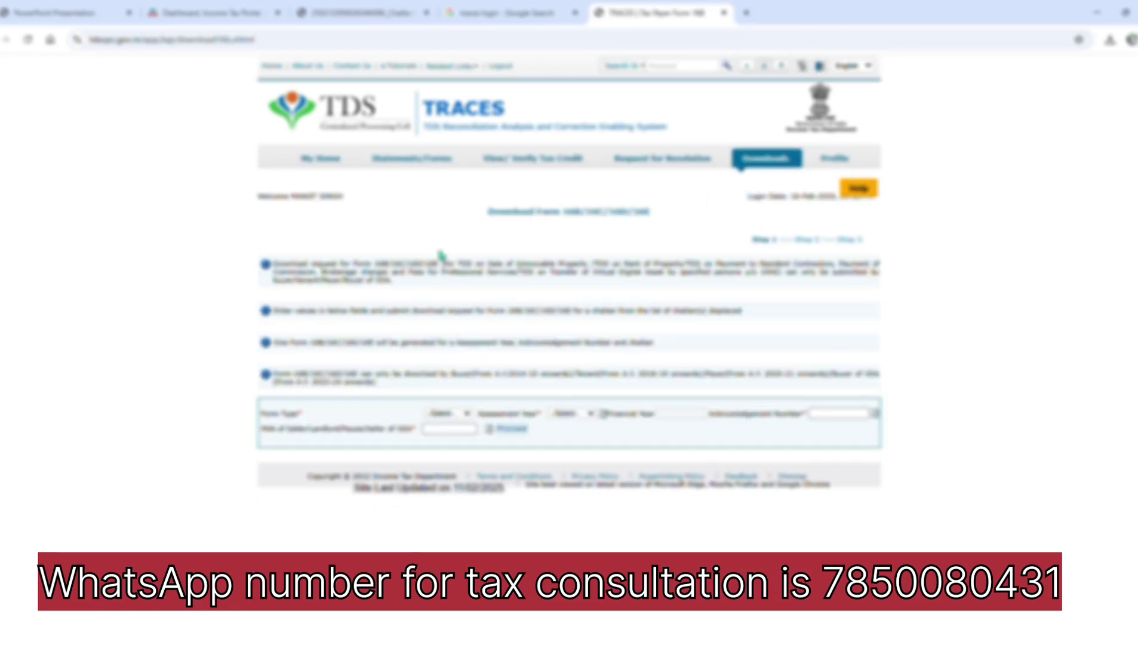
{"action": "left_click", "coordinate": [467, 414]}
{"action": "left_click", "coordinate": [451, 440]}
{"action": "left_click", "coordinate": [590, 415]}
{"action": "left_click", "coordinate": [575, 446]}
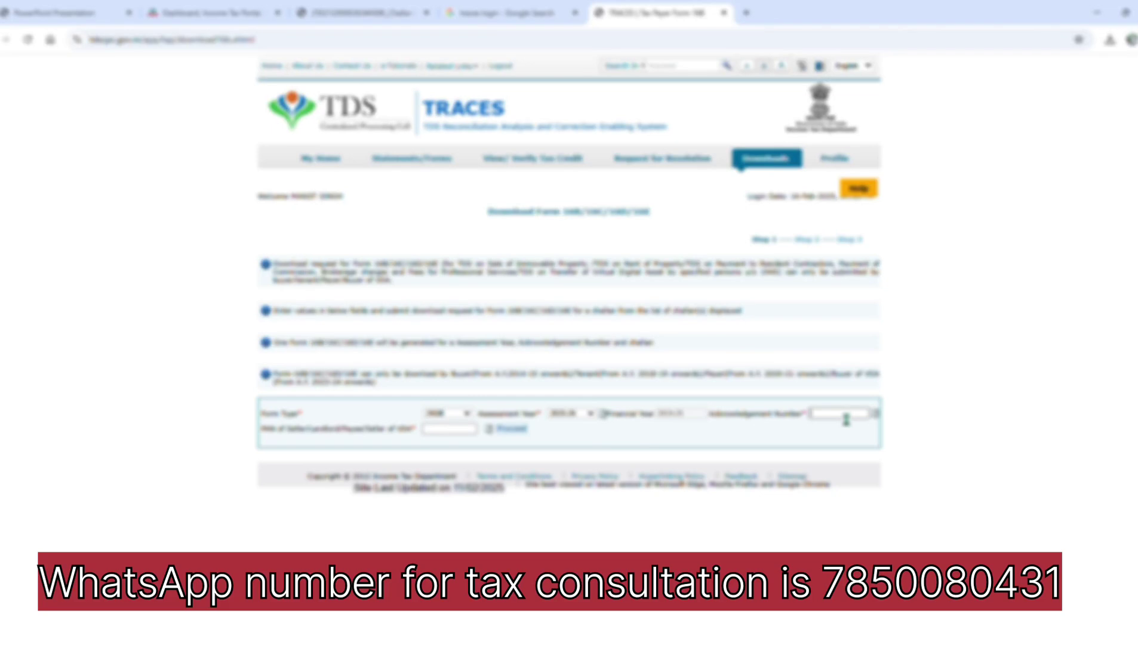
Check the challan statement for the acknowledgement number, then examine the seller's PAN field in the download request.
{"action": "left_click", "coordinate": [364, 14]}
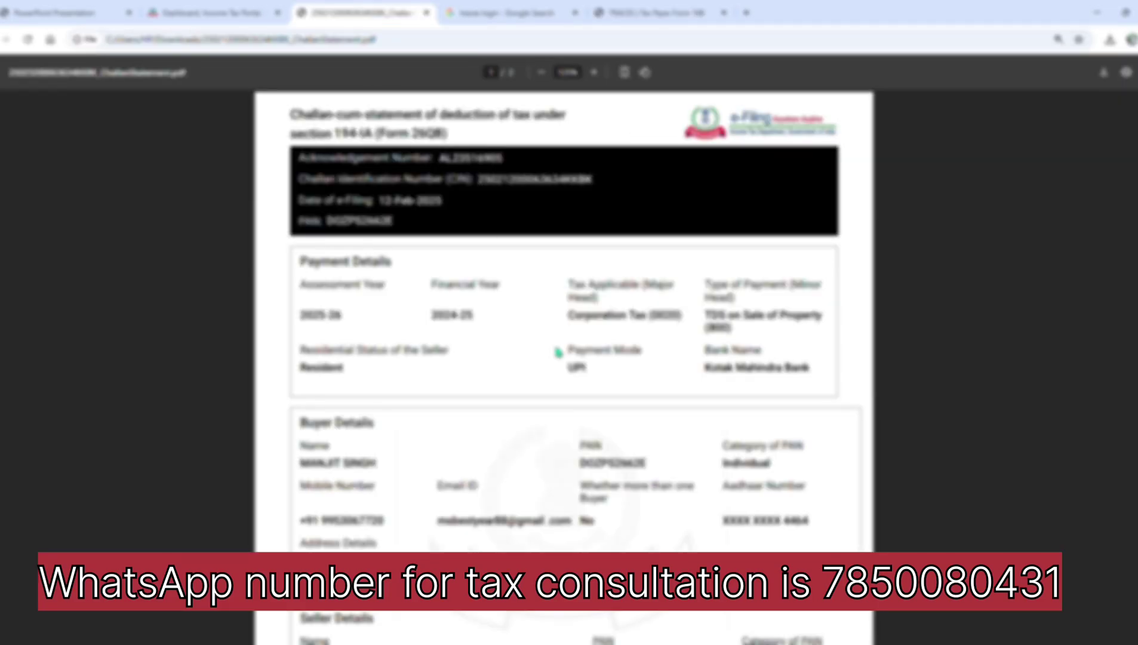
{"action": "left_click", "coordinate": [601, 13]}
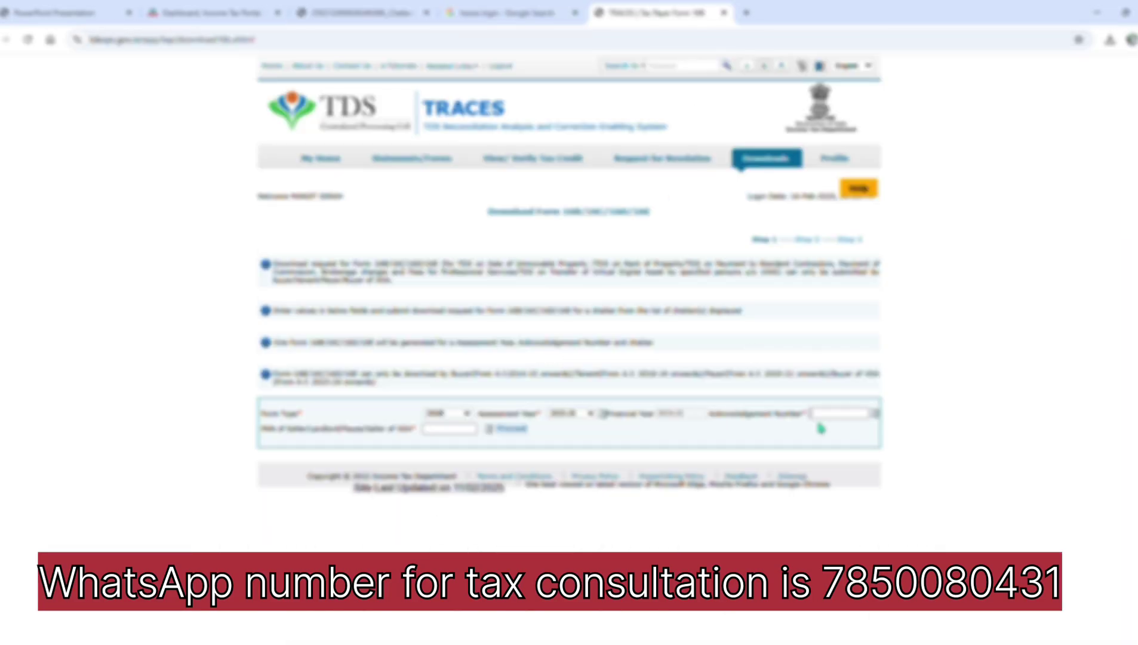
{"action": "left_click", "coordinate": [455, 433]}
{"action": "left_click_drag", "start_coordinate": [316, 428], "coordinate": [517, 436]}
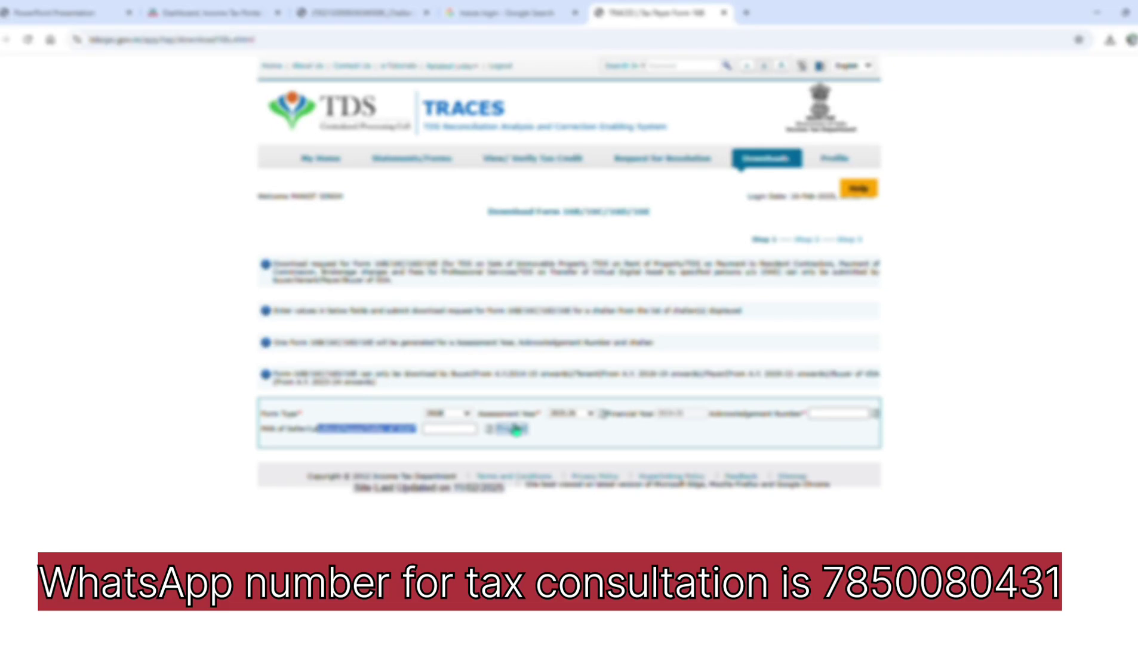
Open the requested downloads, view all requests and select the available Form 16B request.
{"action": "mouse_move", "coordinate": [767, 160]}
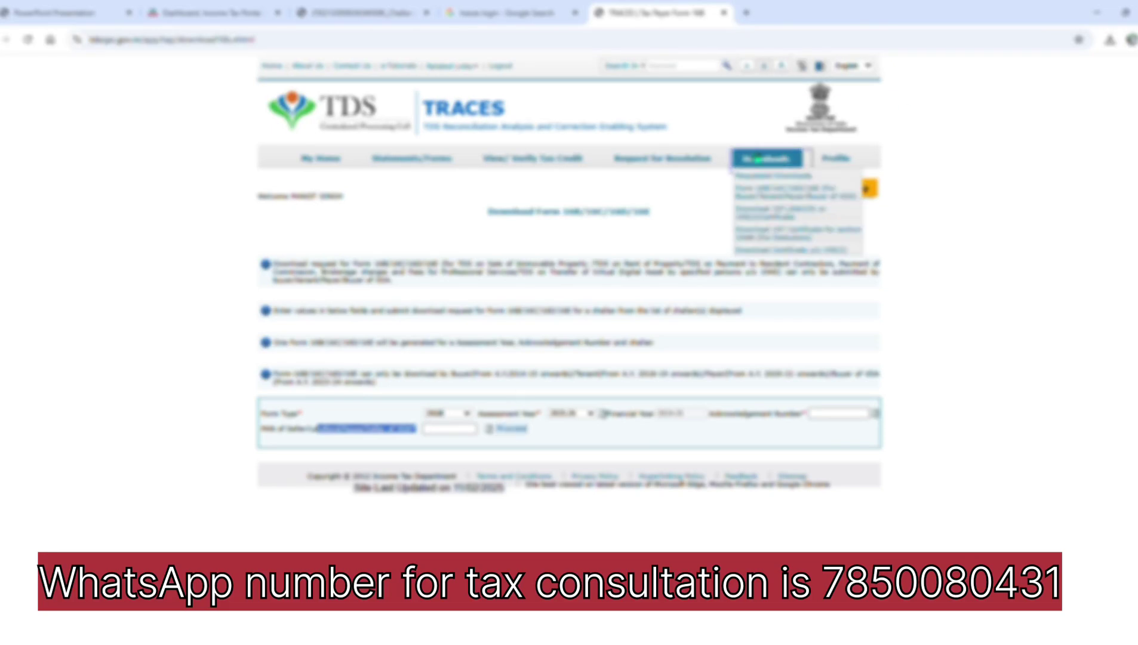
{"action": "left_click", "coordinate": [763, 177]}
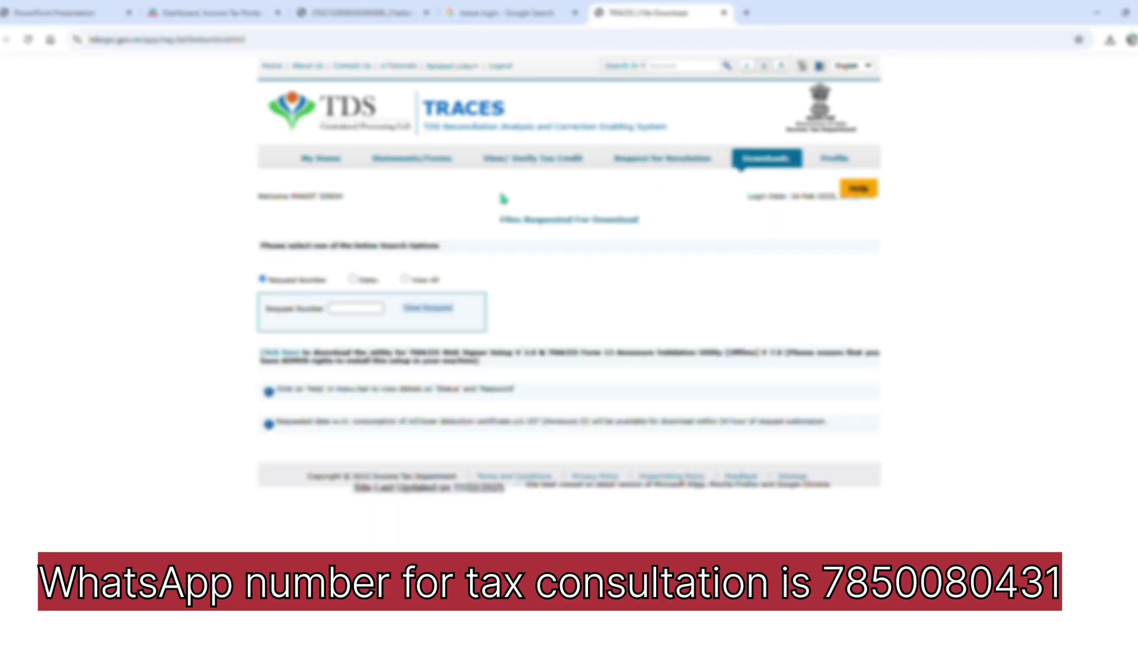
{"action": "left_click", "coordinate": [406, 279]}
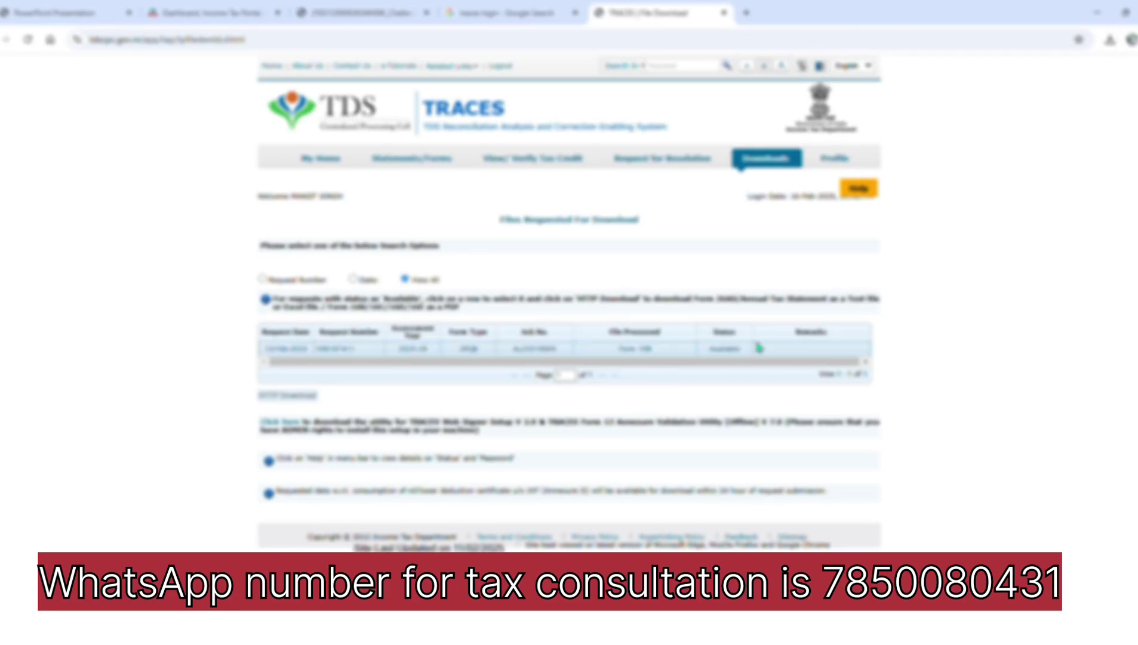
{"action": "left_click", "coordinate": [764, 351]}
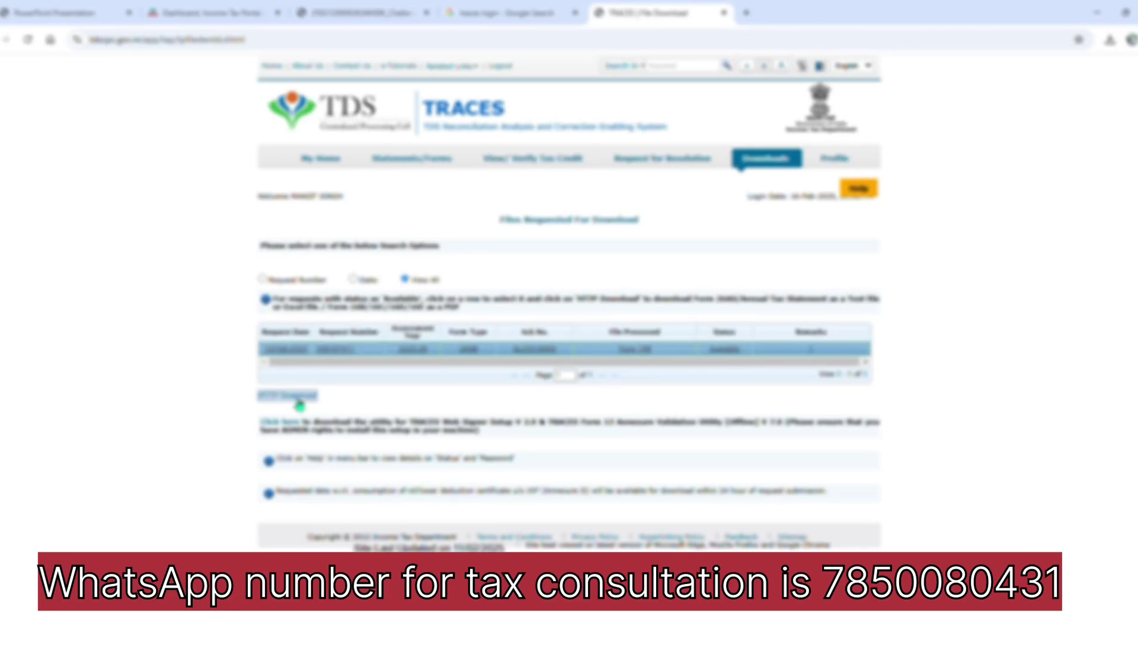